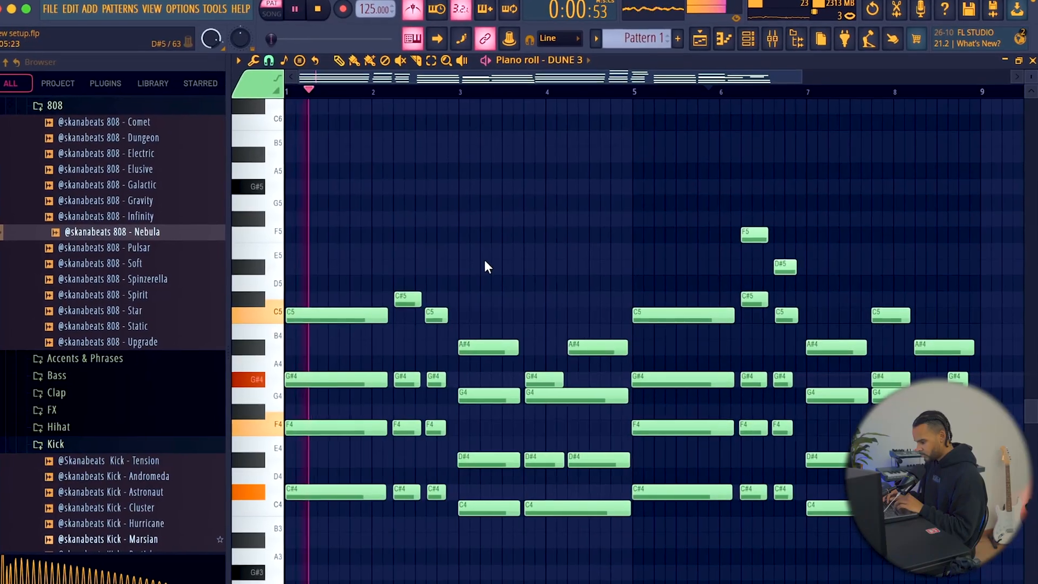
Open the options of the DUNE 3 #2 channel in the channel rack
scroll(293, 301, up, 3)
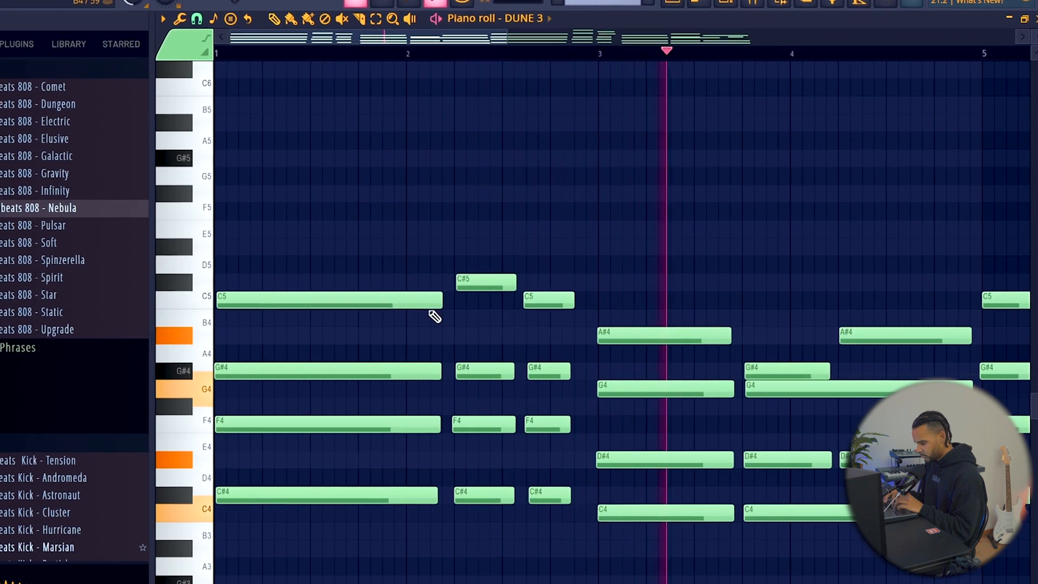
scroll(374, 309, down, 2)
scroll(342, 300, down, 2)
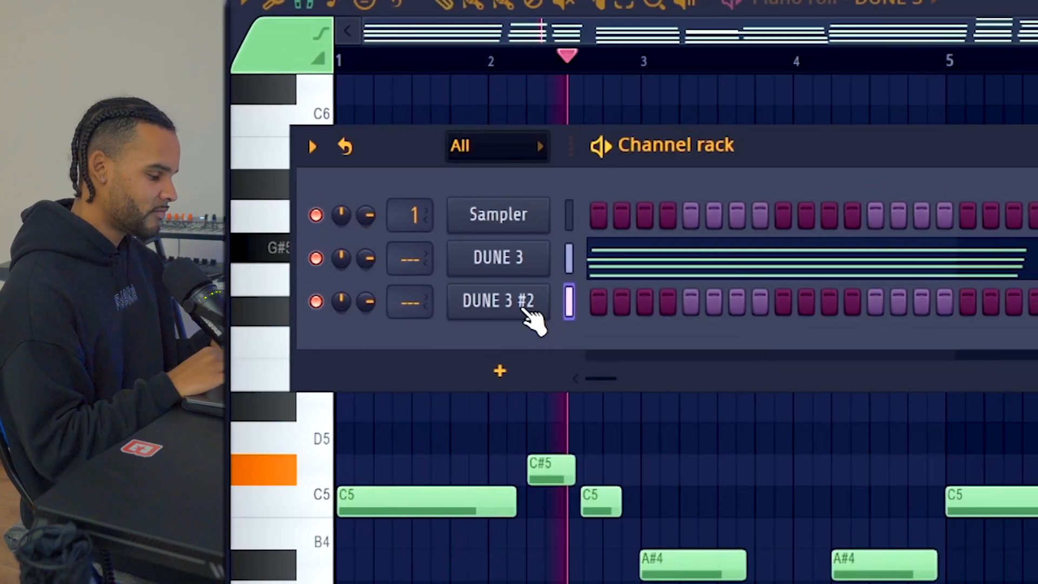
right_click(494, 308)
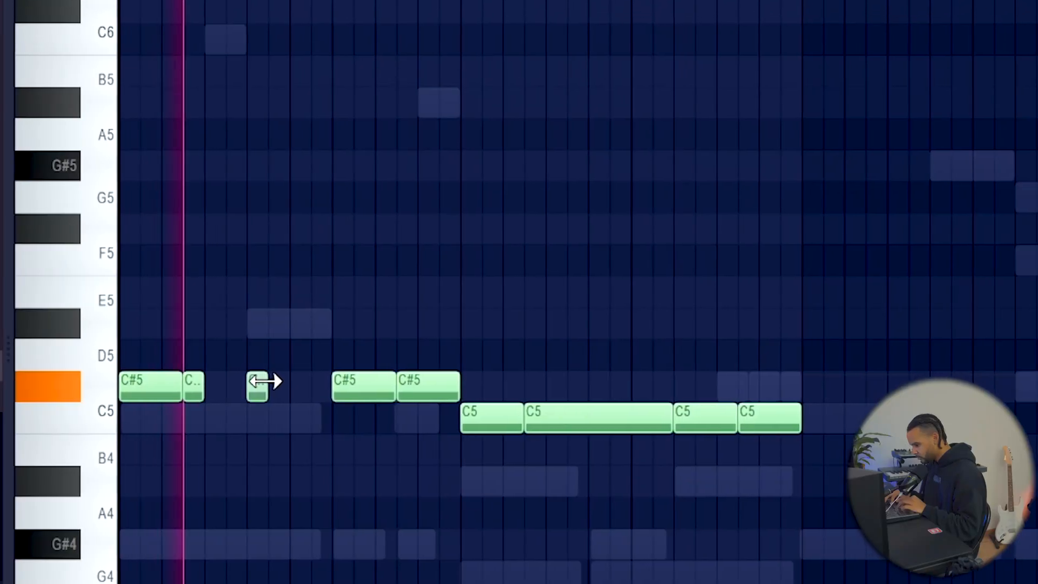
Refine the 808 - Pulsar notes: lengthen the third C#5, delete the final C5, and shorten the last remaining C#5 and C5
drag(272, 381, 339, 381)
drag(430, 385, 341, 375)
right_click(714, 425)
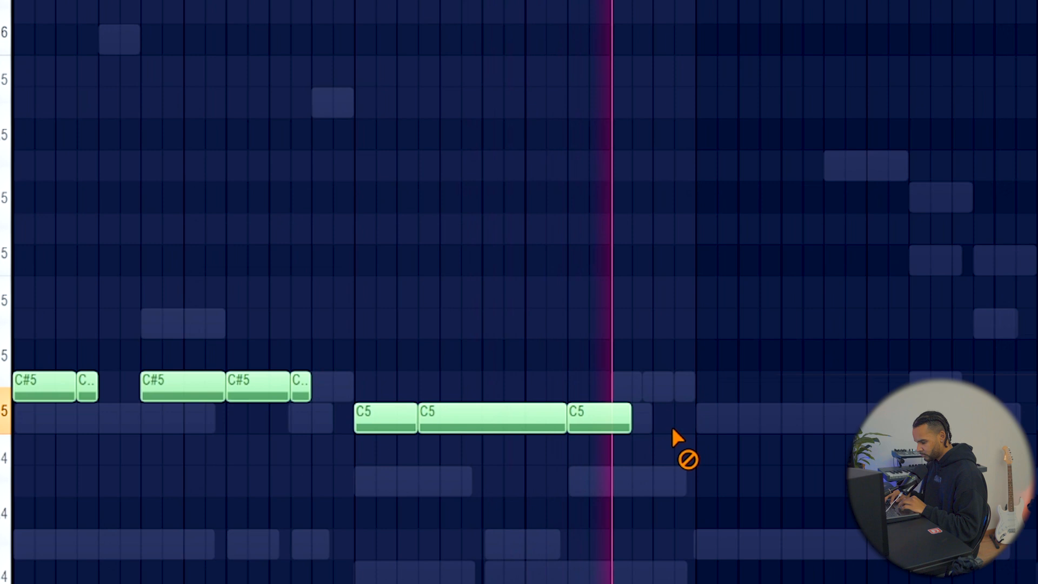
drag(637, 420, 619, 420)
Duplicate the 808 - Pulsar notes of bars 1 to 4 into bars 5 to 8
drag(664, 449, 86, 385)
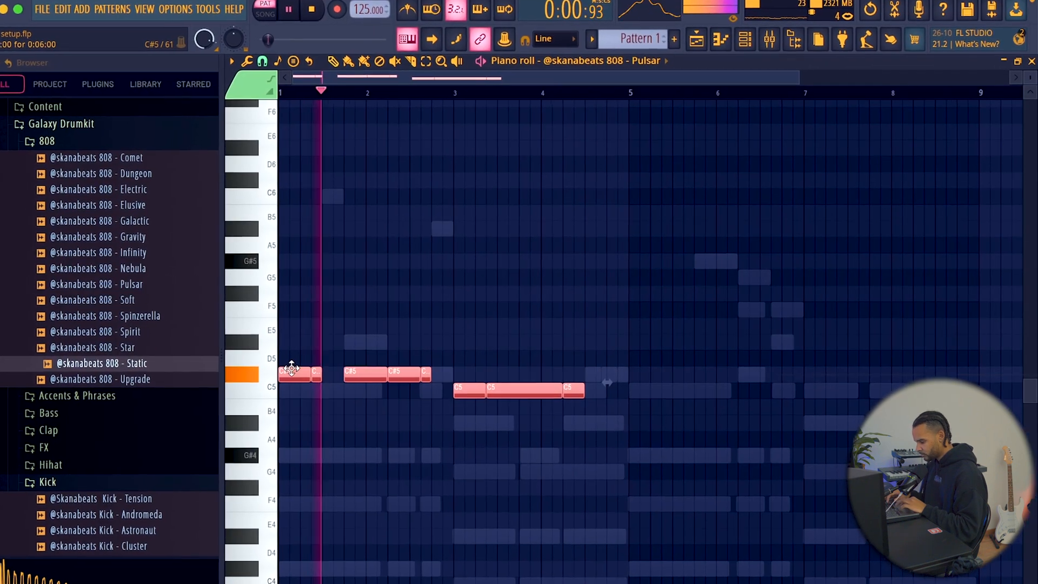
key(ctrl+b)
drag(625, 371, 630, 371)
key(ctrl+d)
Switch the piano roll to 808 - Star and duplicate its C6 and A#5 notes into the second four bars
click(600, 43)
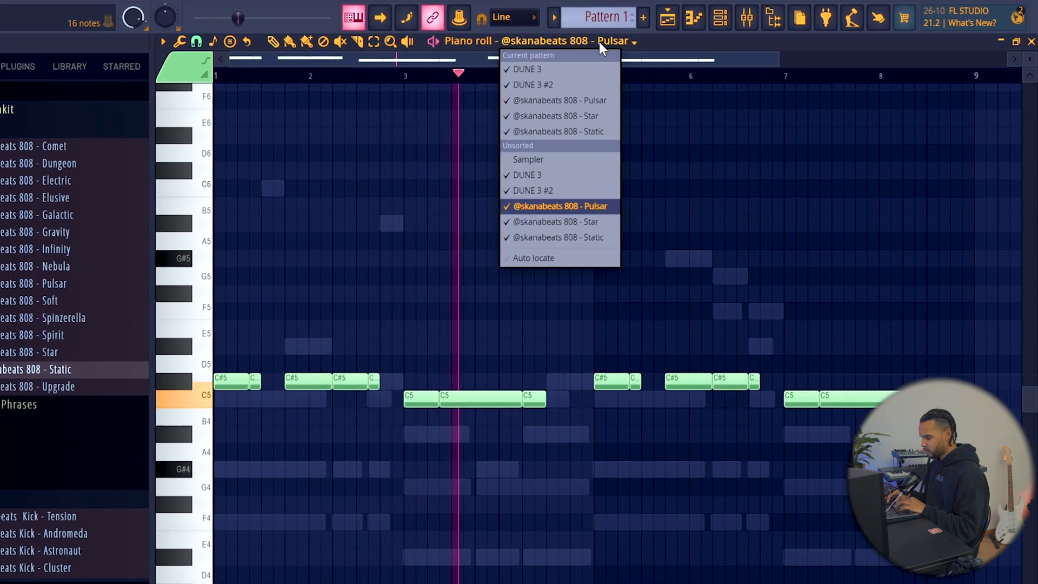
click(576, 218)
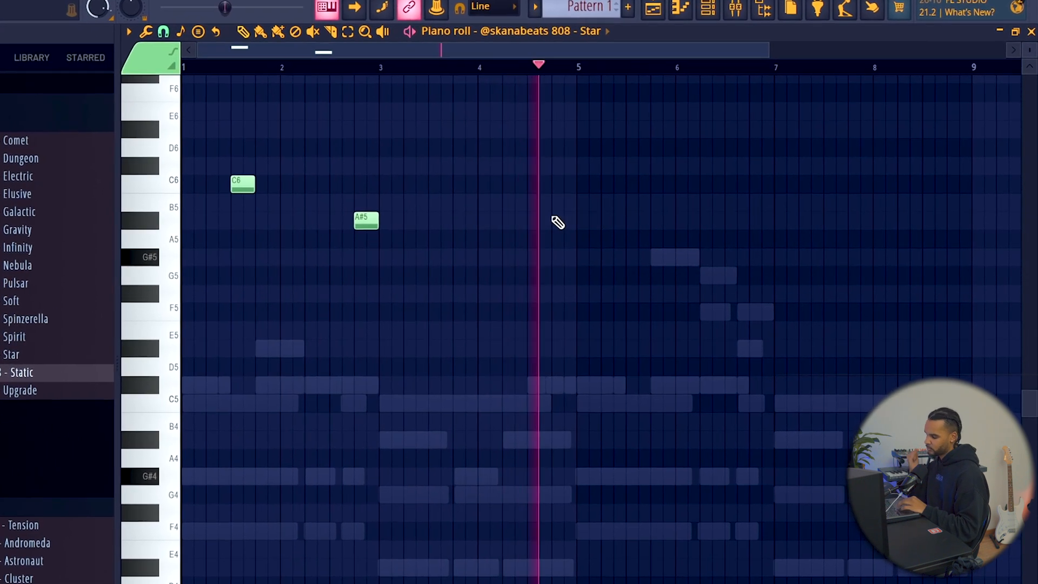
key(ctrl+a)
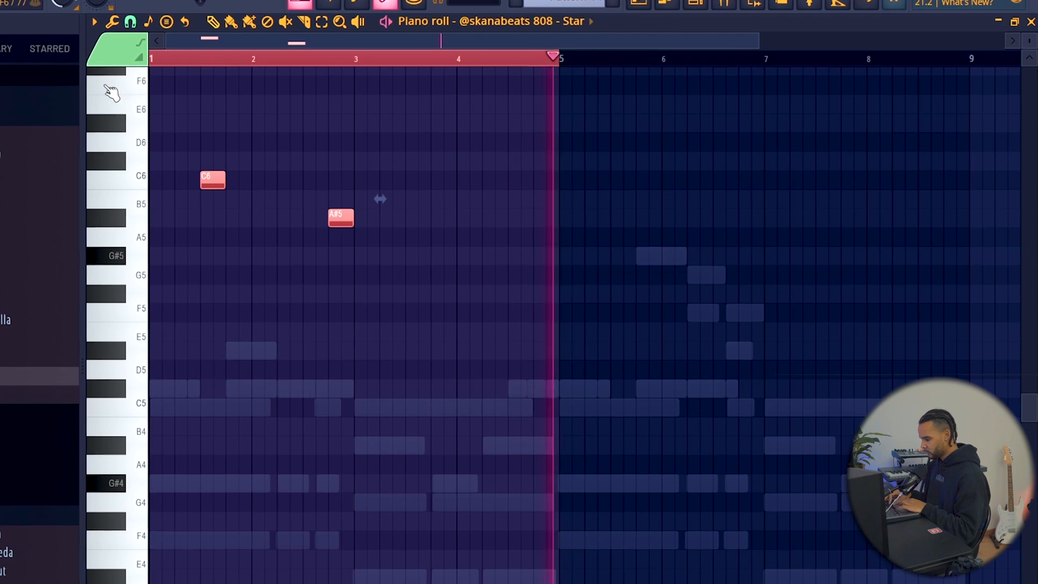
key(ctrl+b)
key(ctrl+d)
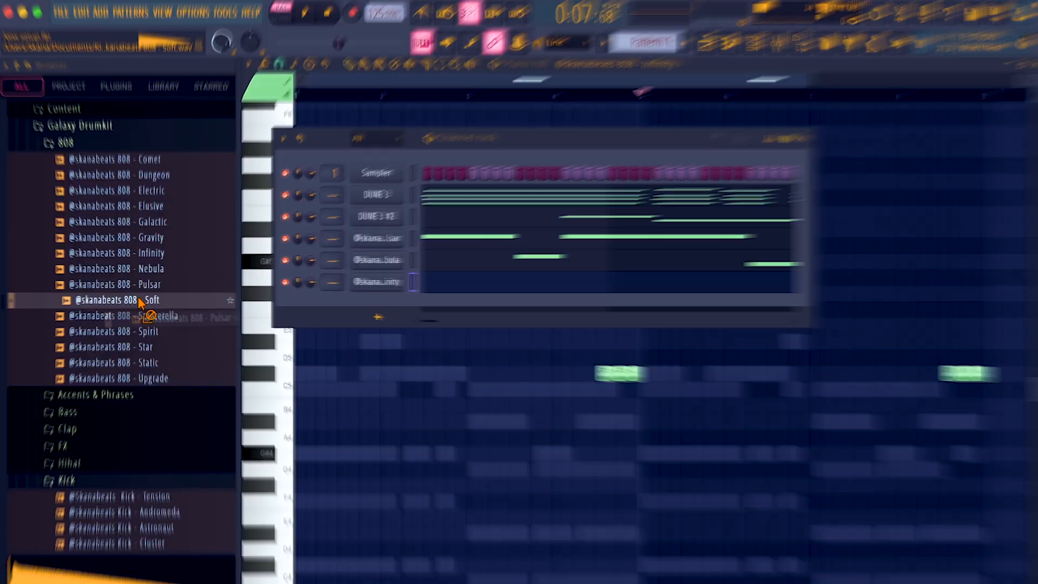
Load the 808 - Soft sample onto the channel directly below 808 - Pulsar
drag(148, 301, 156, 301)
drag(353, 326, 1003, 234)
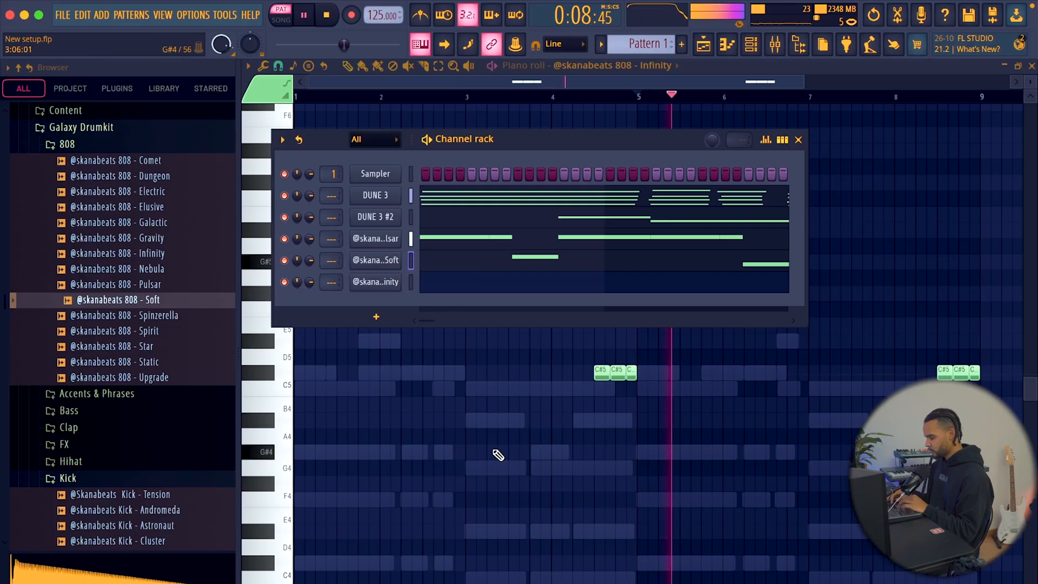
right_click(494, 451)
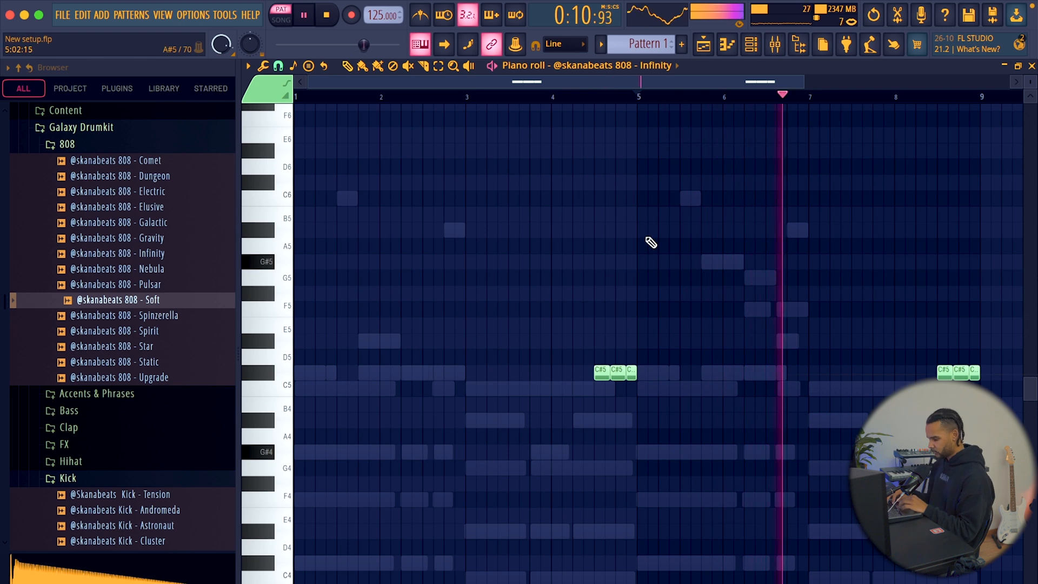
Fill every fourth step of the Hihat - Attraction channel in the channel rack
click(753, 46)
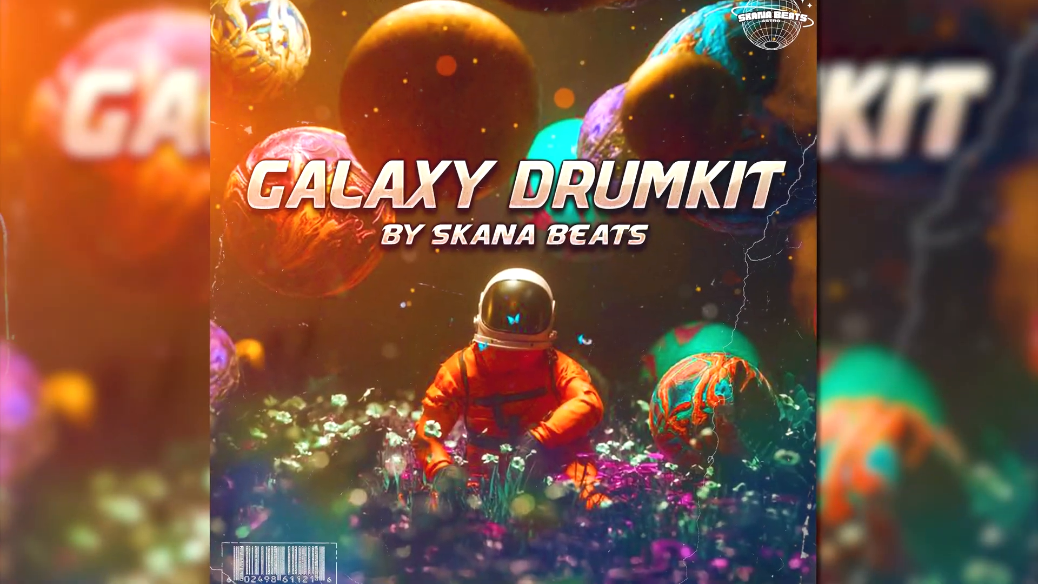
right_click(539, 225)
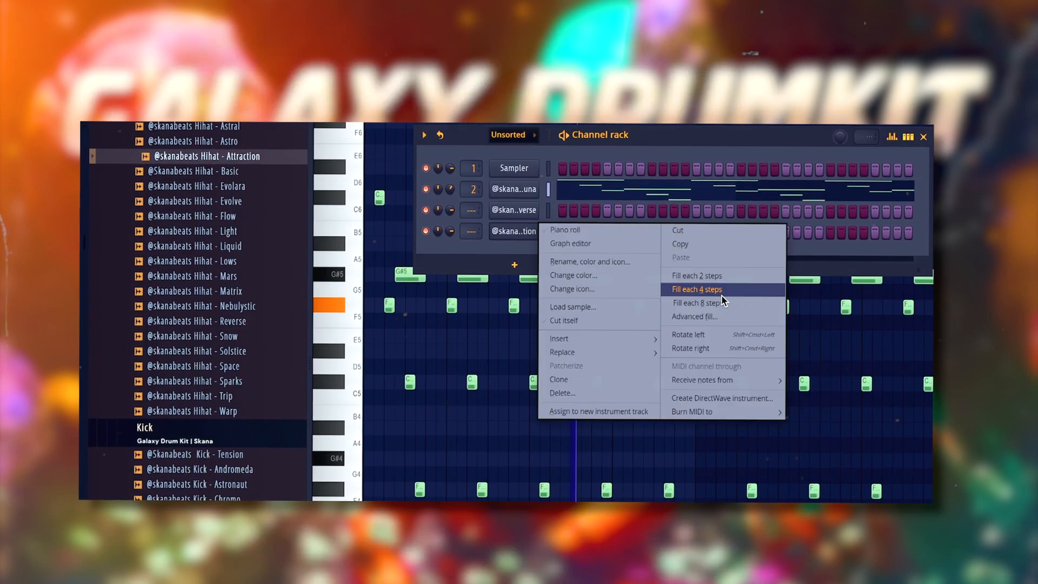
click(723, 296)
click(237, 350)
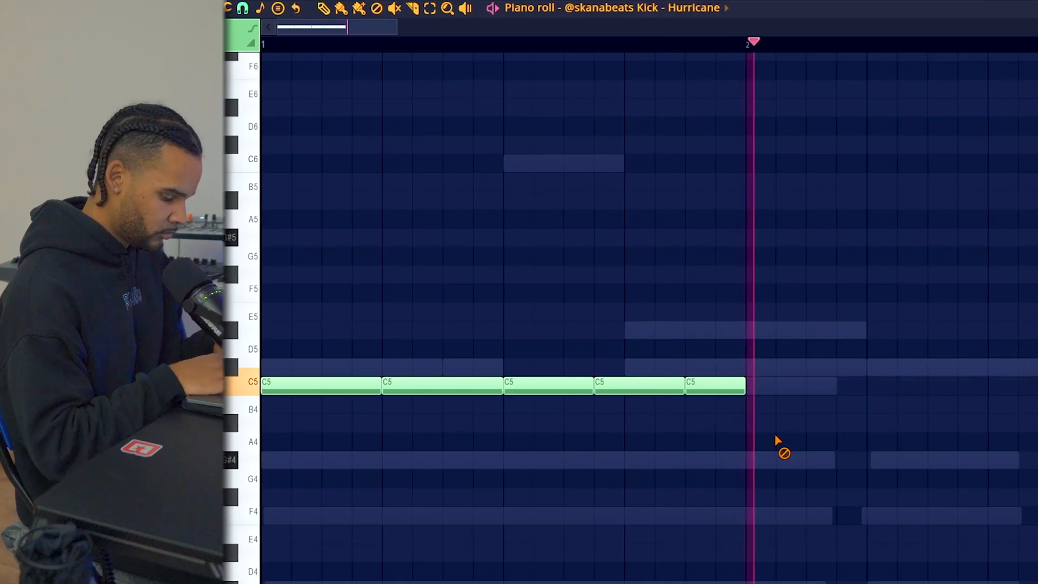
Repeat the Kick - Hurricane C5 pattern across the following bars, leaving out the first note of every second bar
key(ctrl+b)
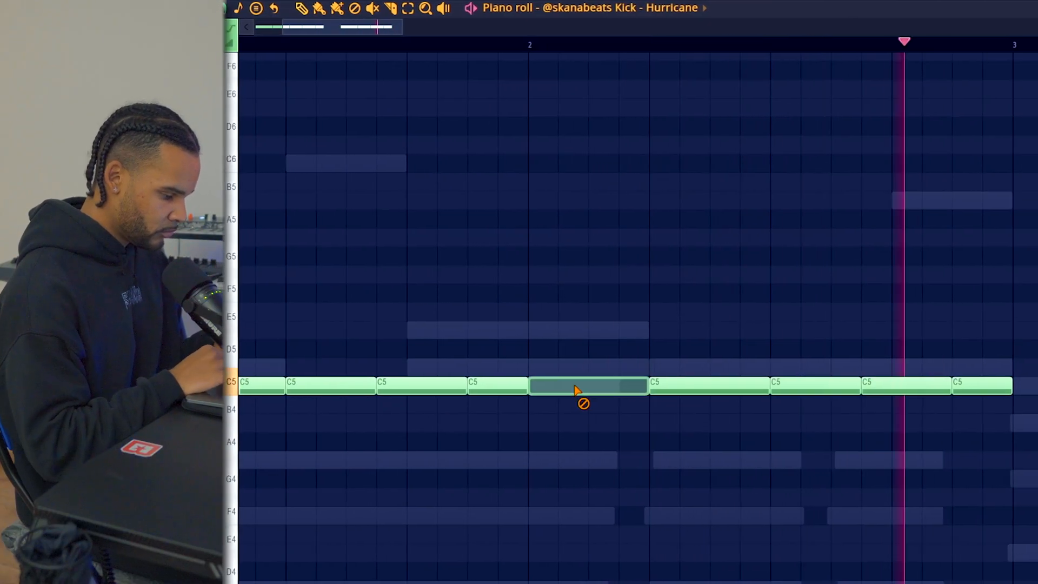
key(ctrl+b)
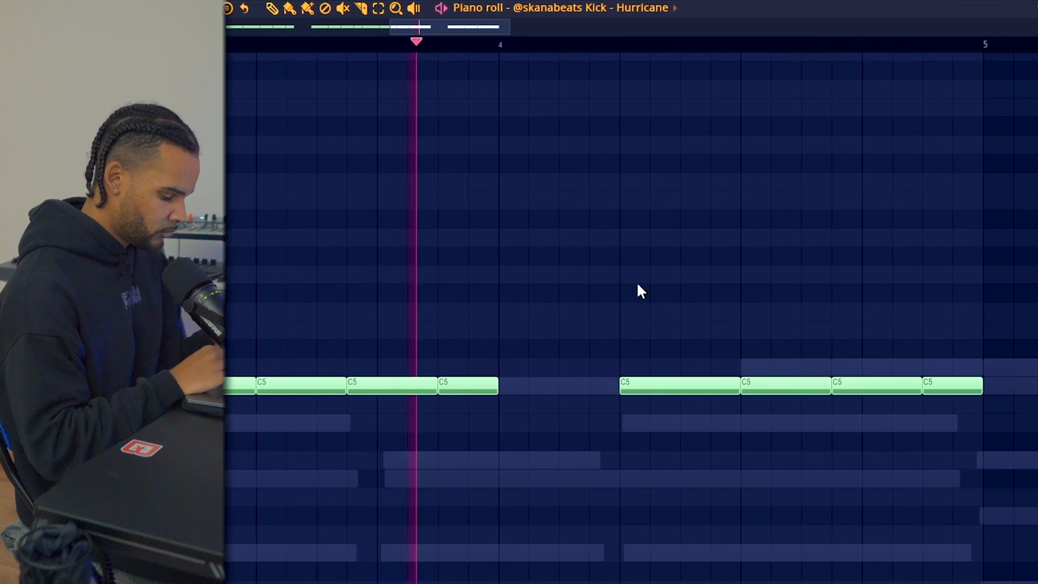
key(ctrl+b)
key(ctrl+d)
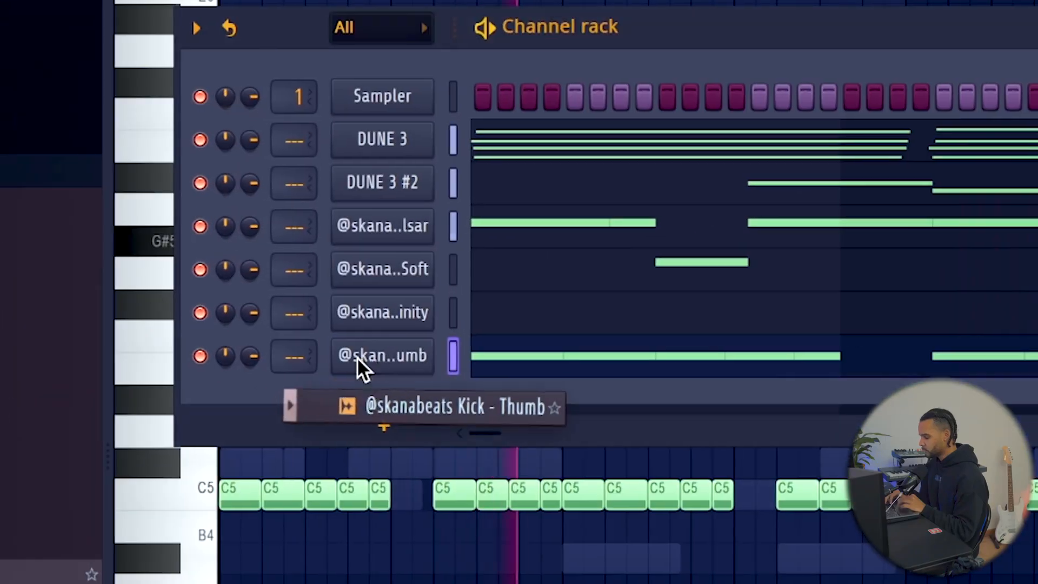
Open the Kick - Thumb channel's sampler settings and adjust its precomputed effects
click(358, 357)
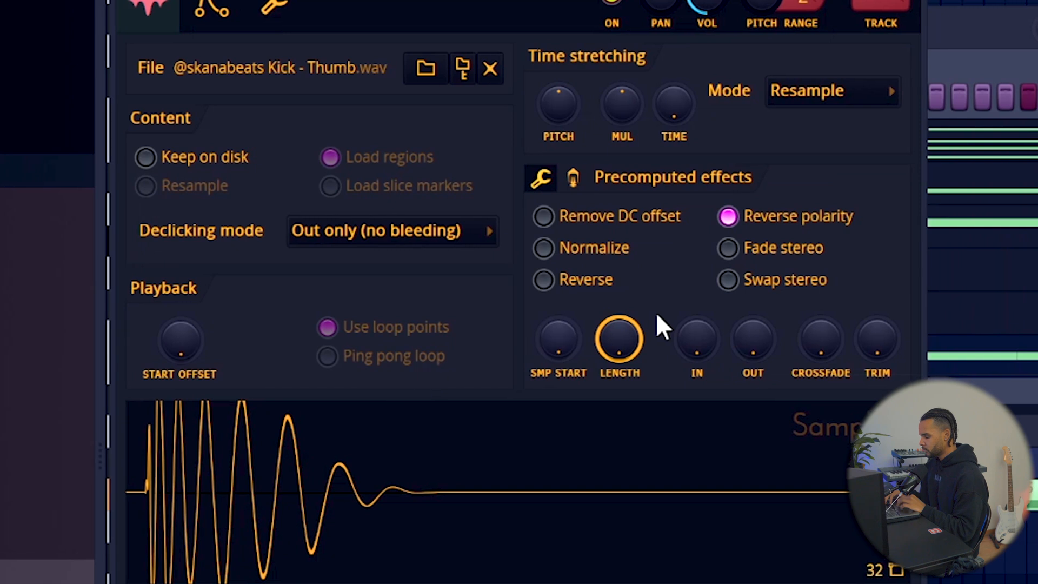
click(577, 177)
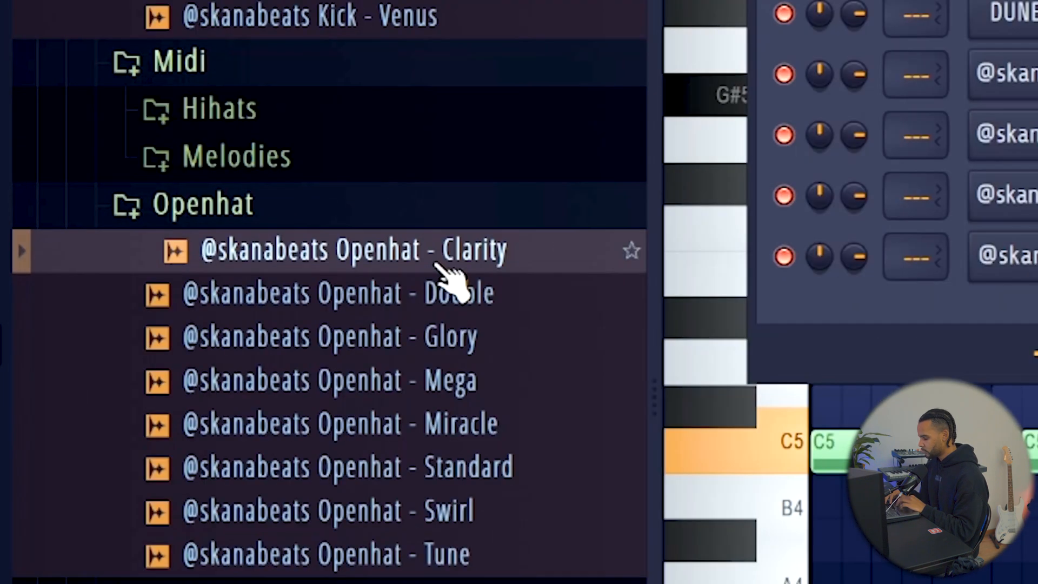
Load the Openhat - Miracle sample and replace the Hihat - Snow channel's sample with Hihat - Space
drag(462, 443, 41, 483)
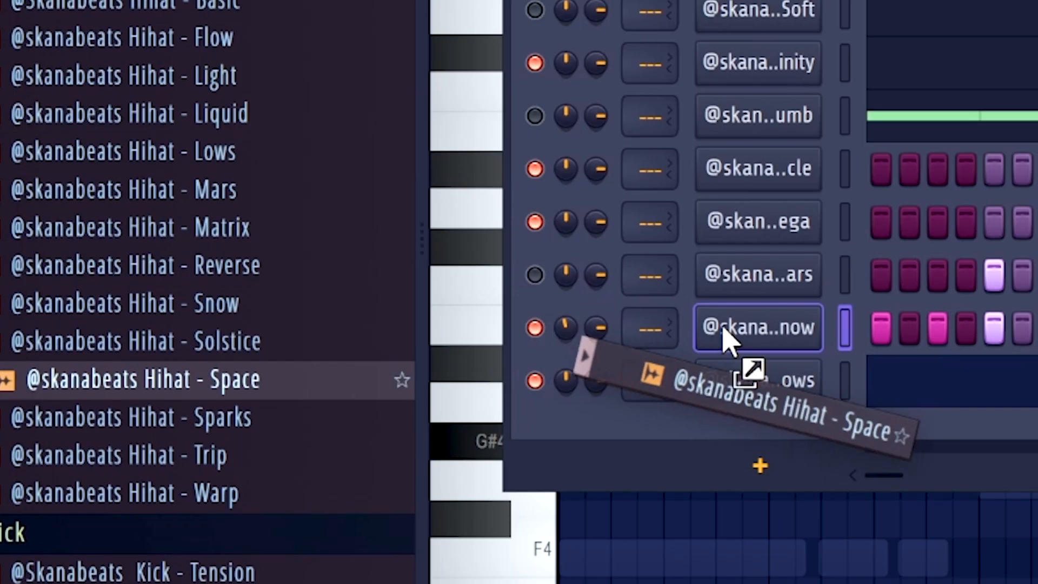
drag(723, 331, 745, 320)
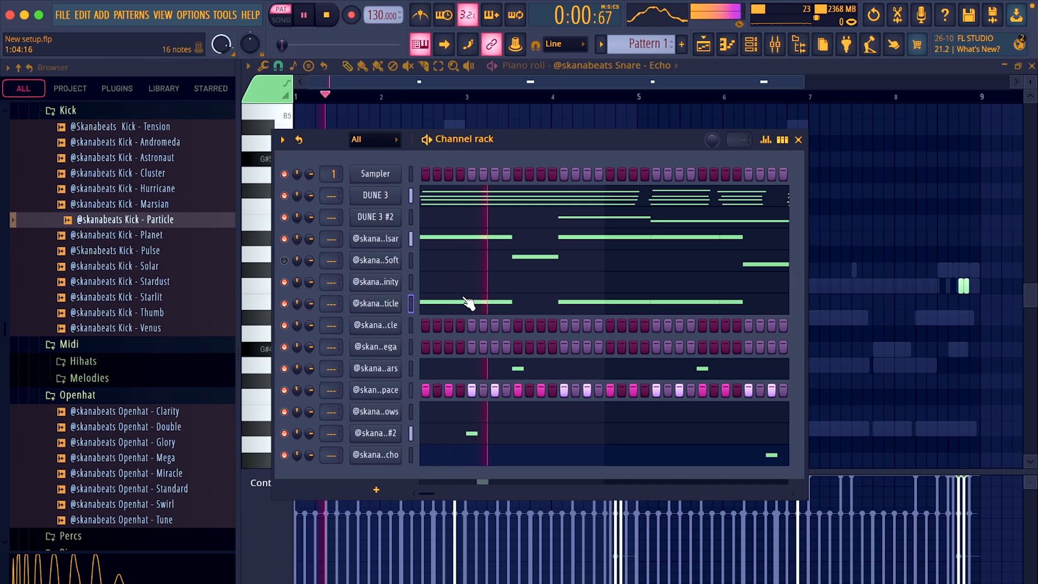
Convert the long notes of the Kick - Particle channel into short hits, all on C5
click(466, 303)
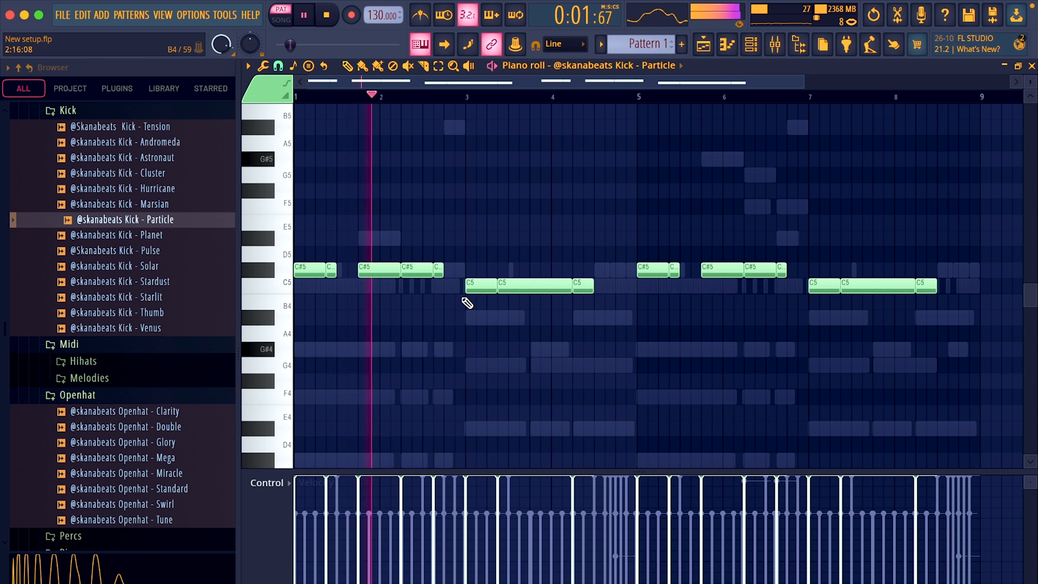
key(alt+k)
key(Return)
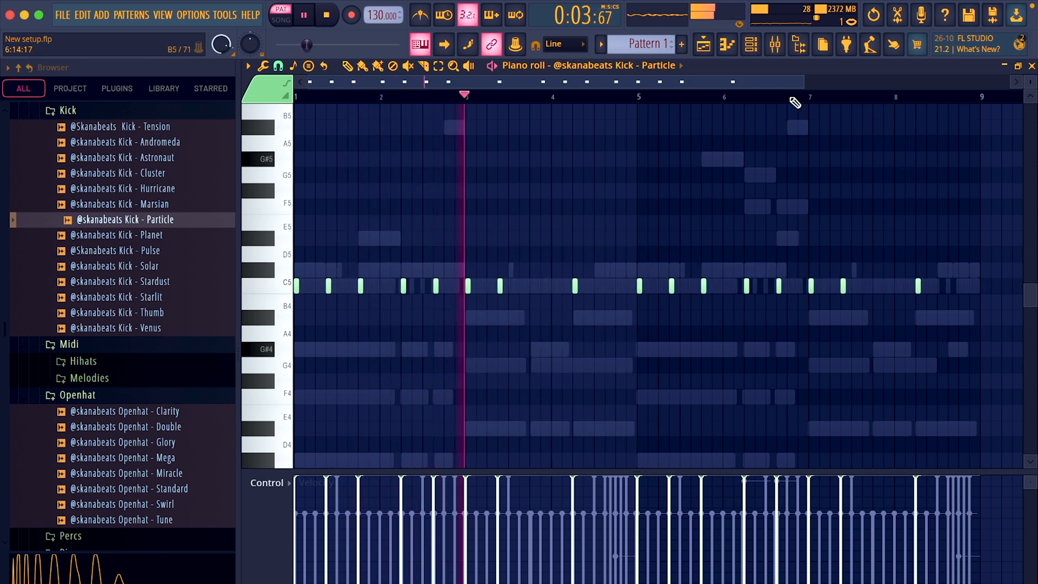
Replace the kick channel's sample with Kick - Andromeda
click(752, 44)
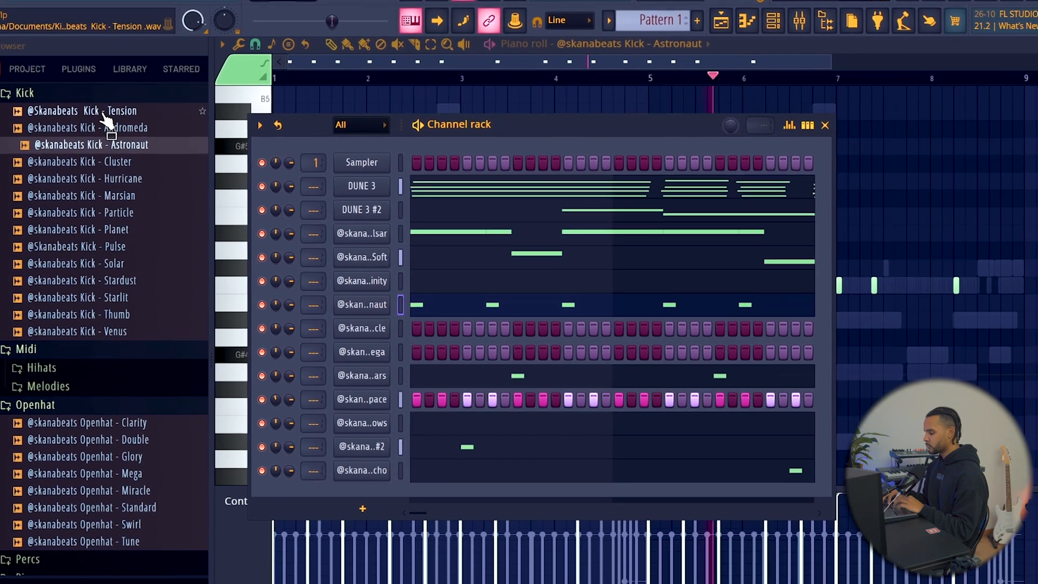
drag(140, 142, 343, 297)
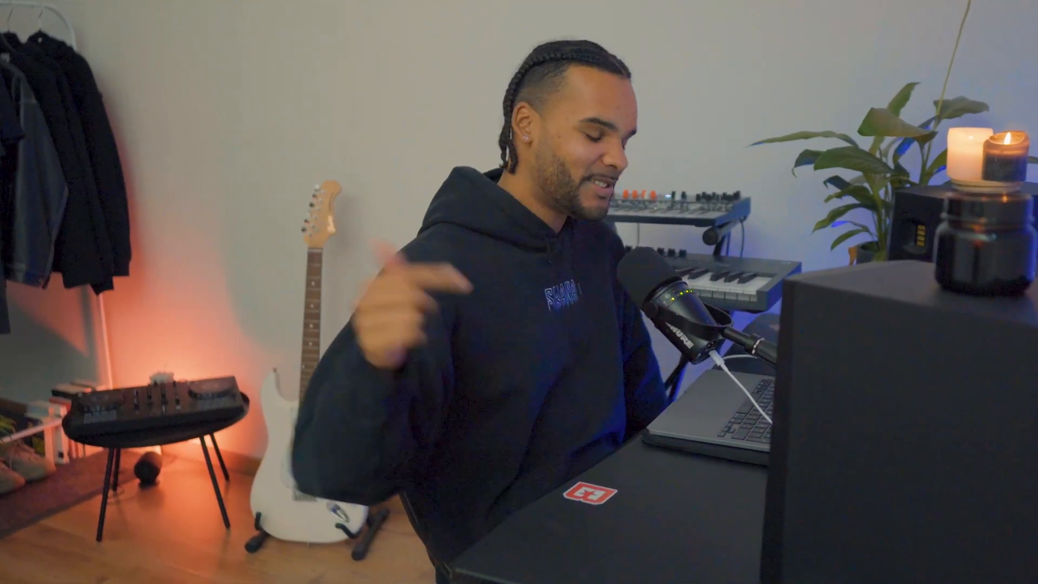
Transpose the selected DUNE 3, DUNE 3 #2 and three 808 channels by -2
click(248, 298)
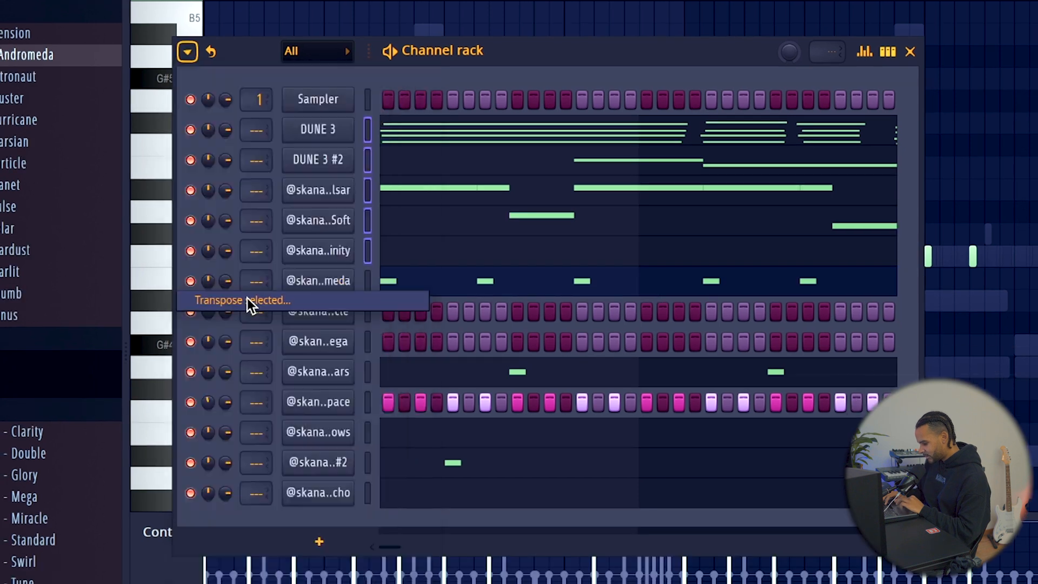
text(-2)
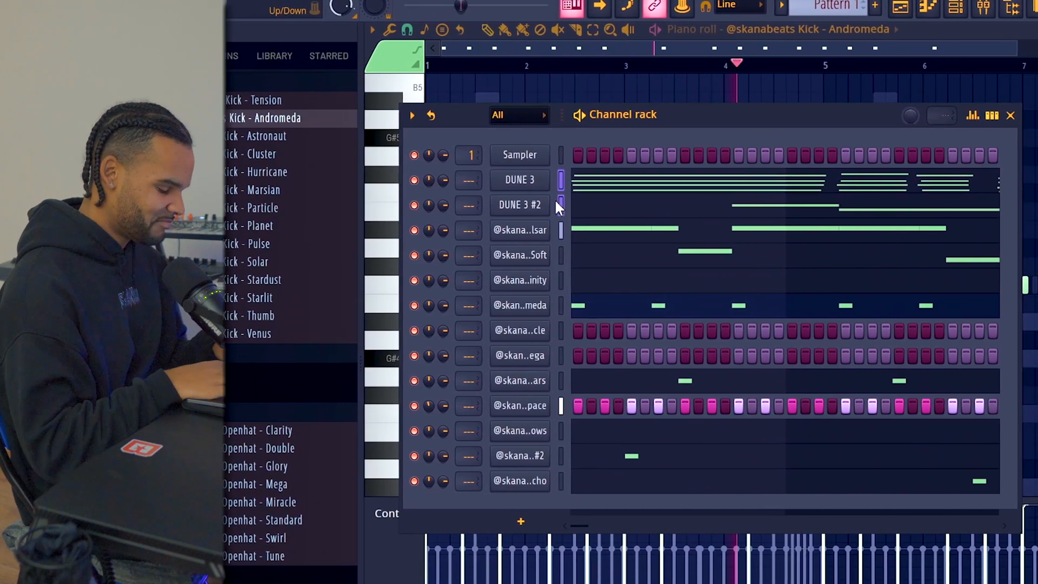
Select the DUNE 3 track on mixer insert 4 and solo it
click(1019, 115)
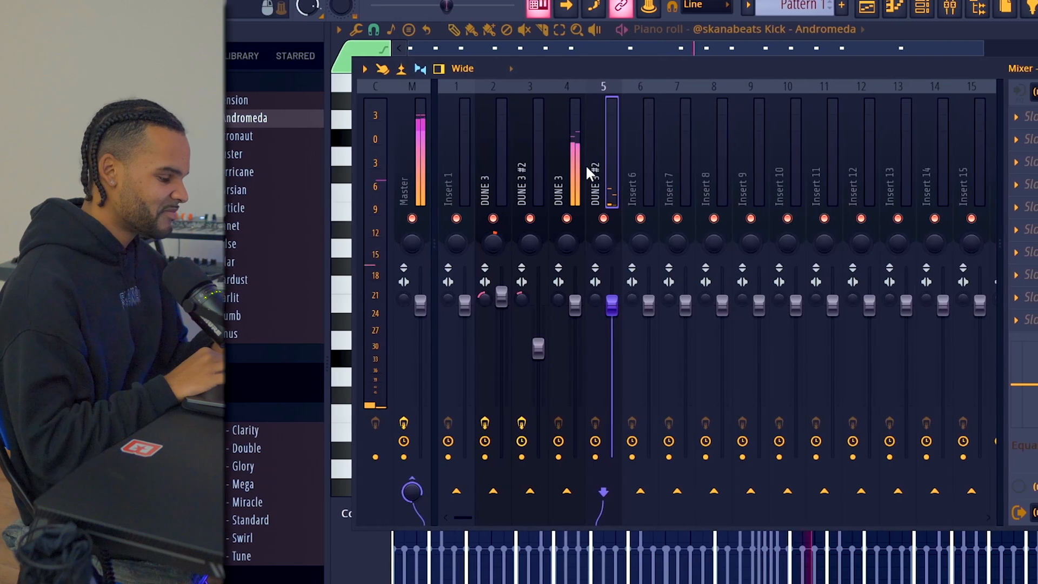
click(587, 186)
right_click(575, 218)
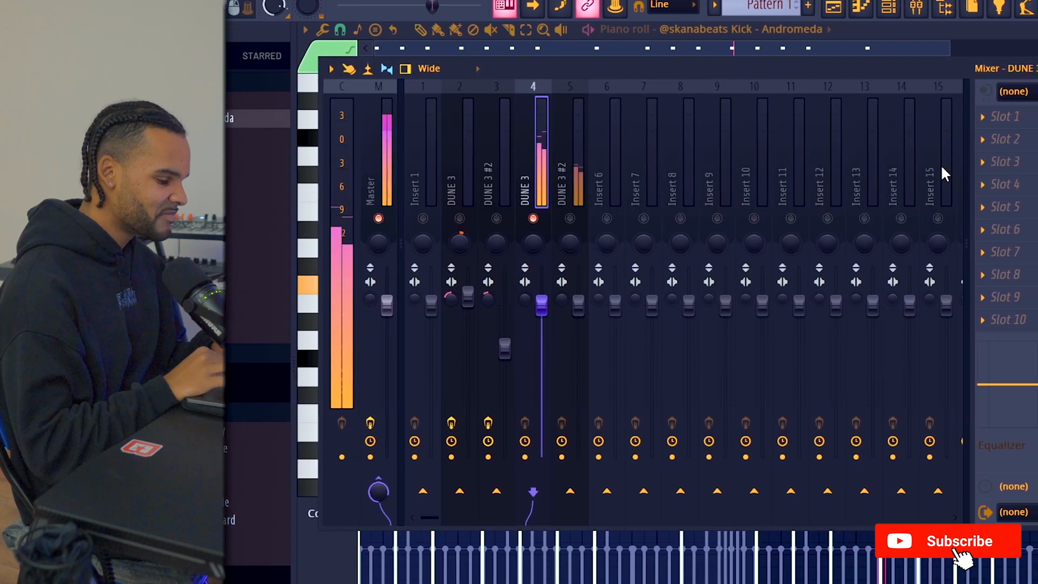
Add ValhallaVintageVerb in slot 2 and Hyper Chorus in slot 3 of the soloed DUNE 3 mixer track
click(1011, 139)
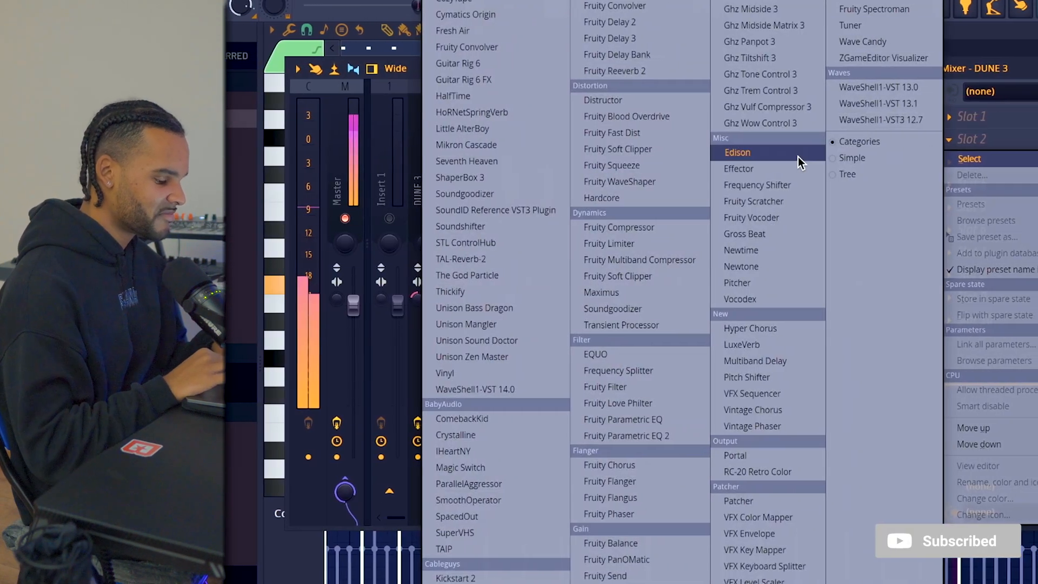
click(668, 576)
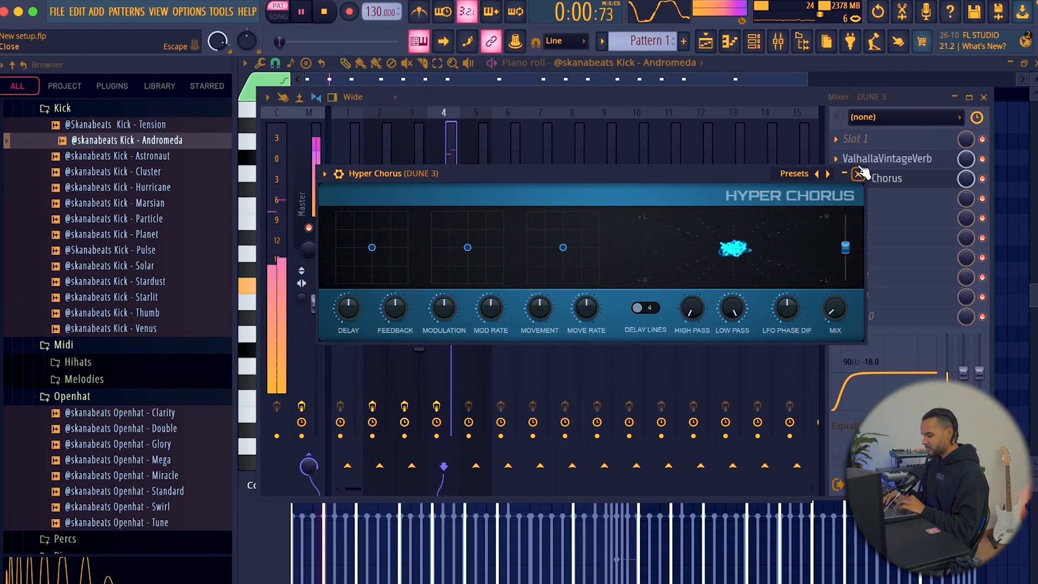
click(859, 173)
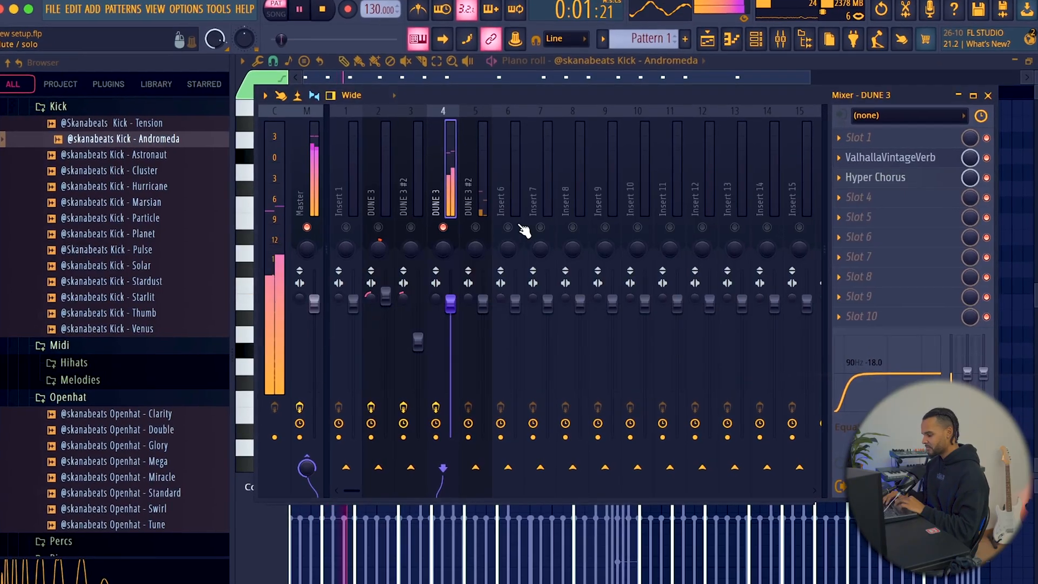
Add ValhallaVintageVerb in slot 3 of the DUNE 3 #2 track on mixer insert 5
click(481, 186)
click(865, 180)
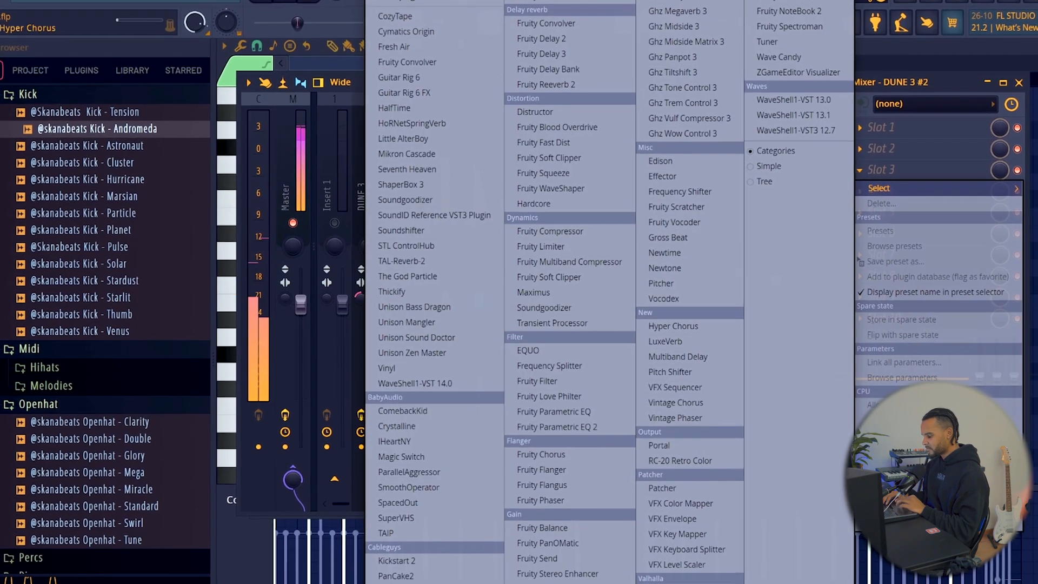
click(670, 583)
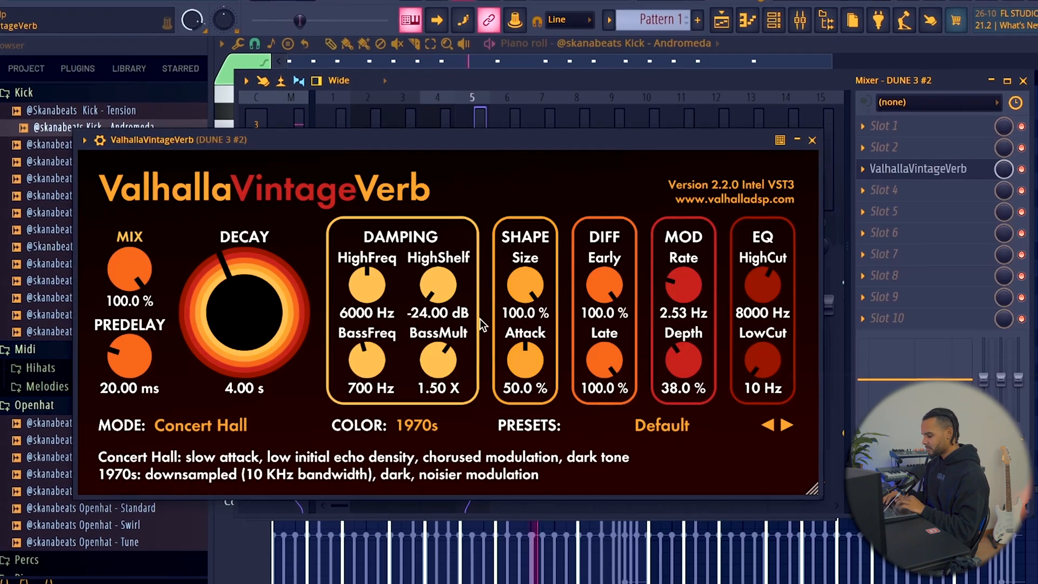
Lower the reverb's Mix and raise its LowCut, and turn down the DUNE 3 #2 track's volume
drag(144, 270, 132, 346)
drag(764, 354, 763, 264)
click(820, 136)
drag(474, 294, 477, 355)
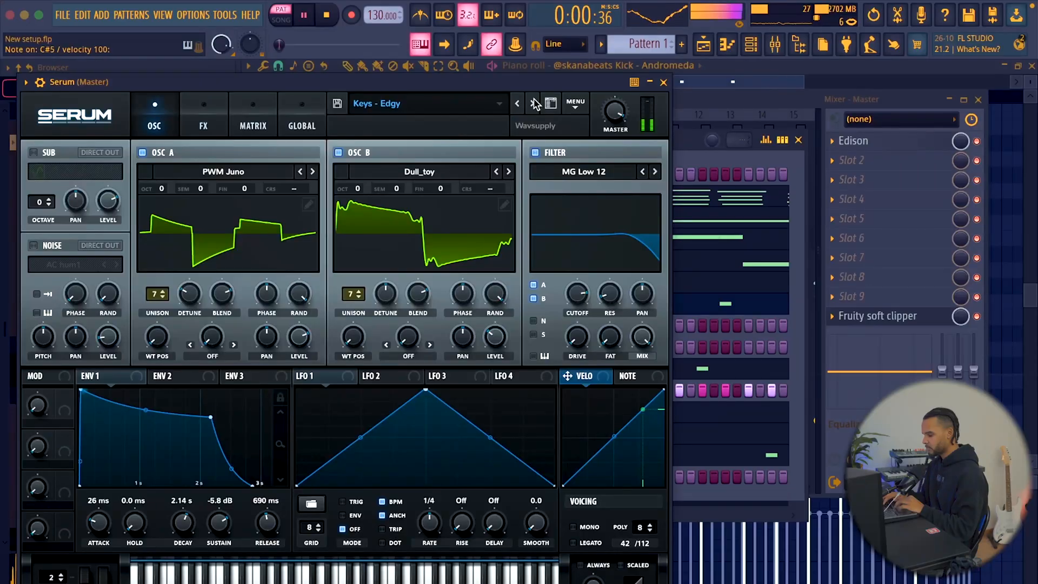
Close the Serum synth window and open the typing keyboard's root note and scale options
click(664, 82)
right_click(421, 44)
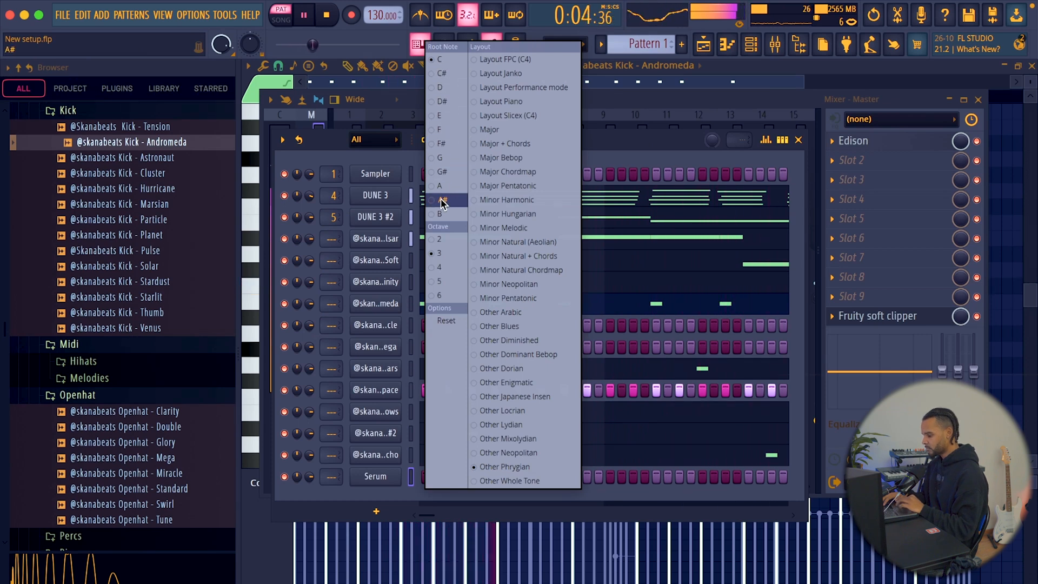
click(631, 133)
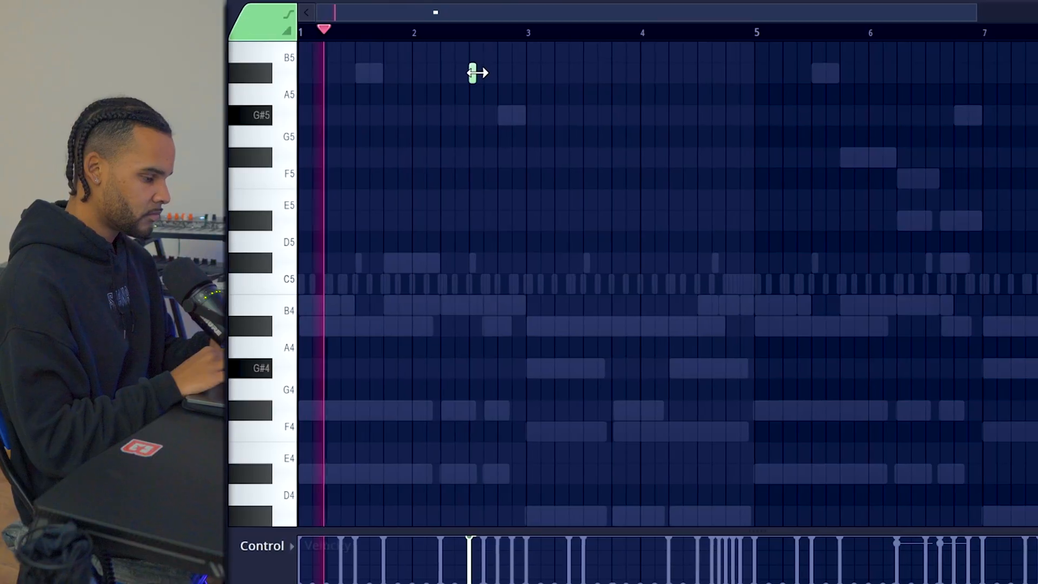
Draw a long A#5 note in the second half of bar 2 and an overlapping F5 note at bar 3 in the Serum melody
click(474, 72)
drag(537, 72, 491, 72)
key(space)
key(space)
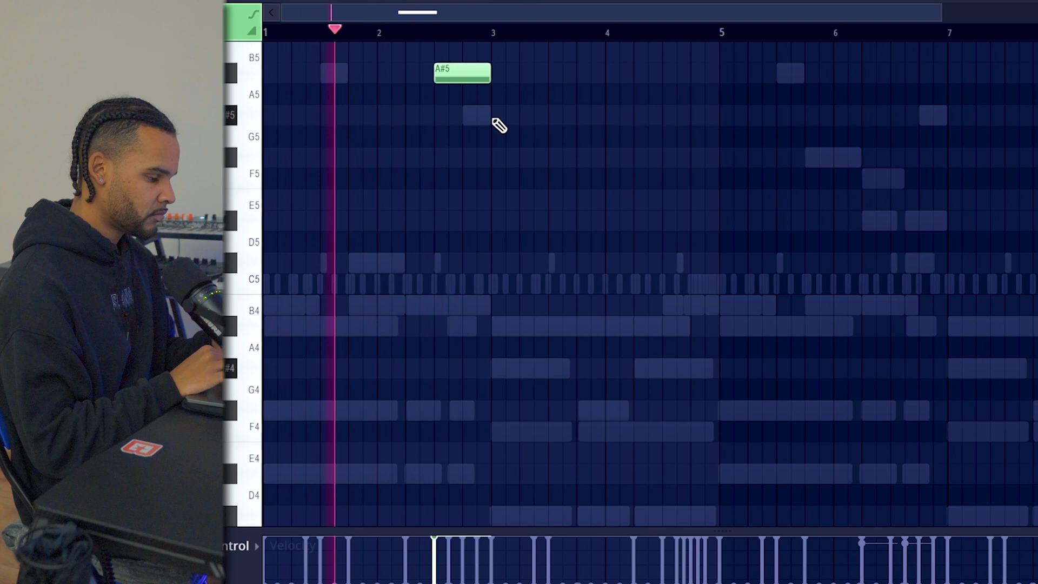
click(493, 115)
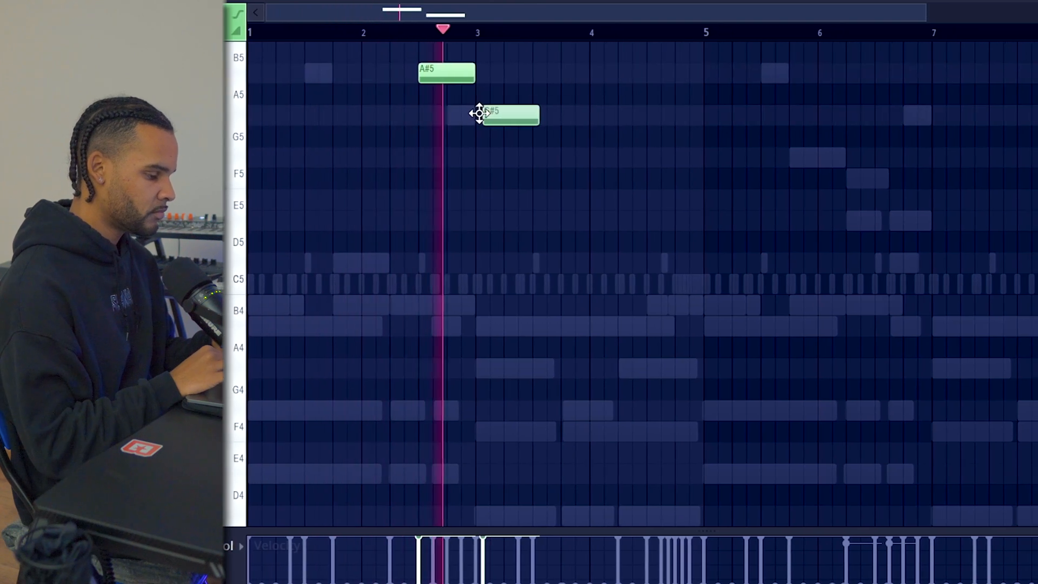
key(space)
drag(486, 115, 486, 178)
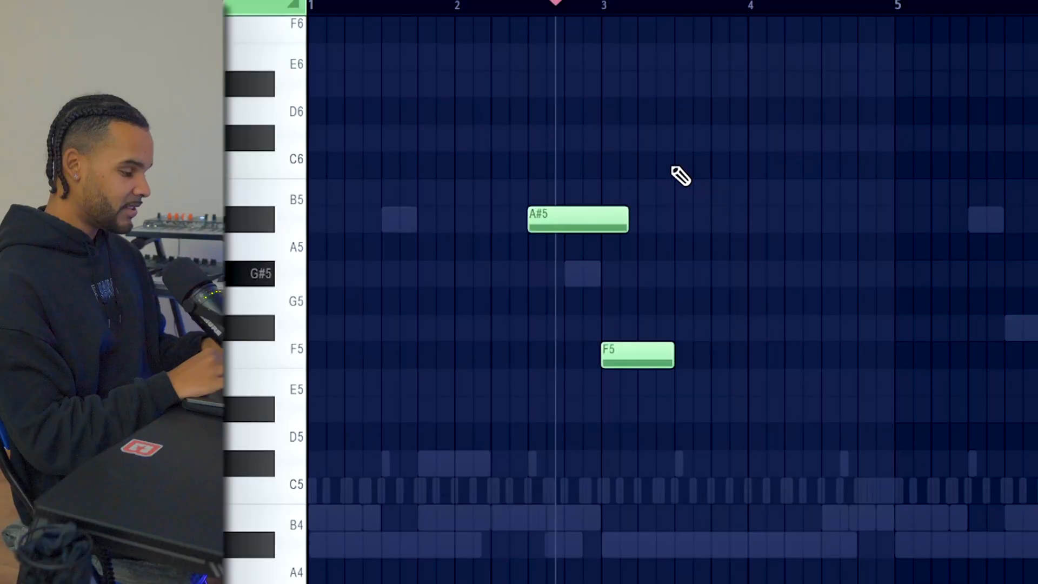
drag(670, 154, 712, 303)
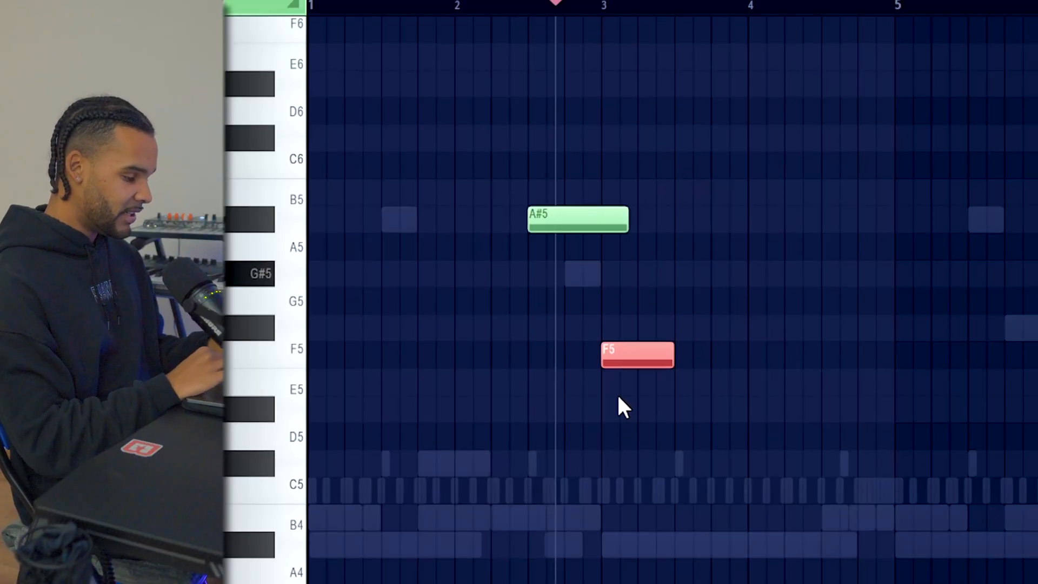
Set the voicing of the Serum channel to Mono
key(F6)
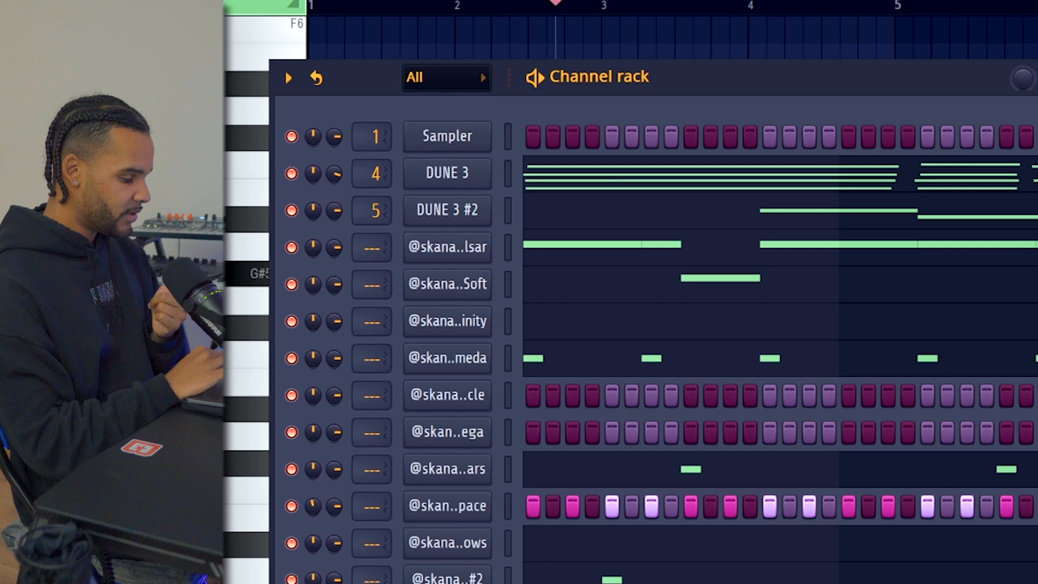
click(447, 173)
click(702, 454)
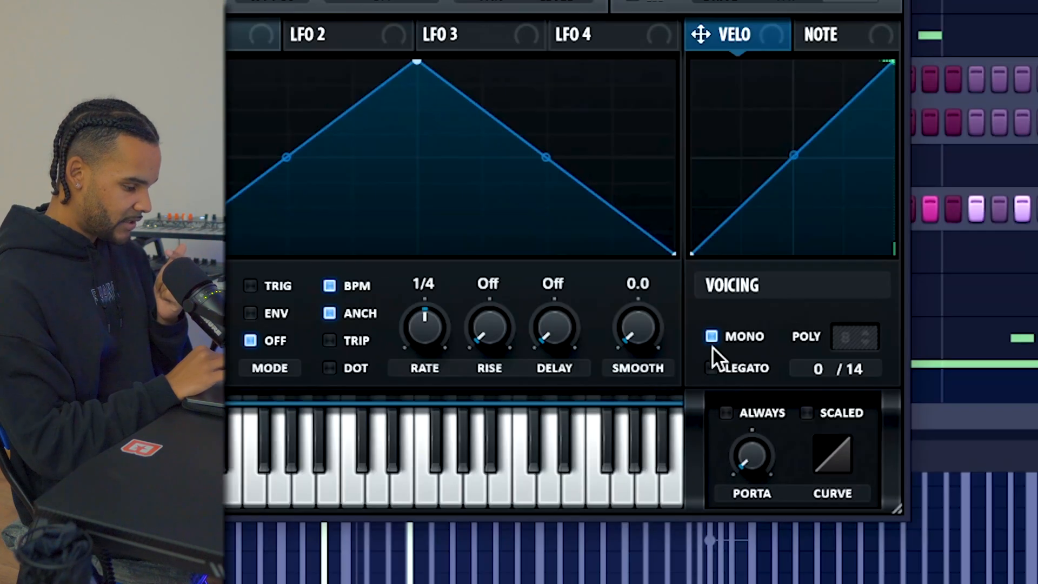
mouse_move(751, 440)
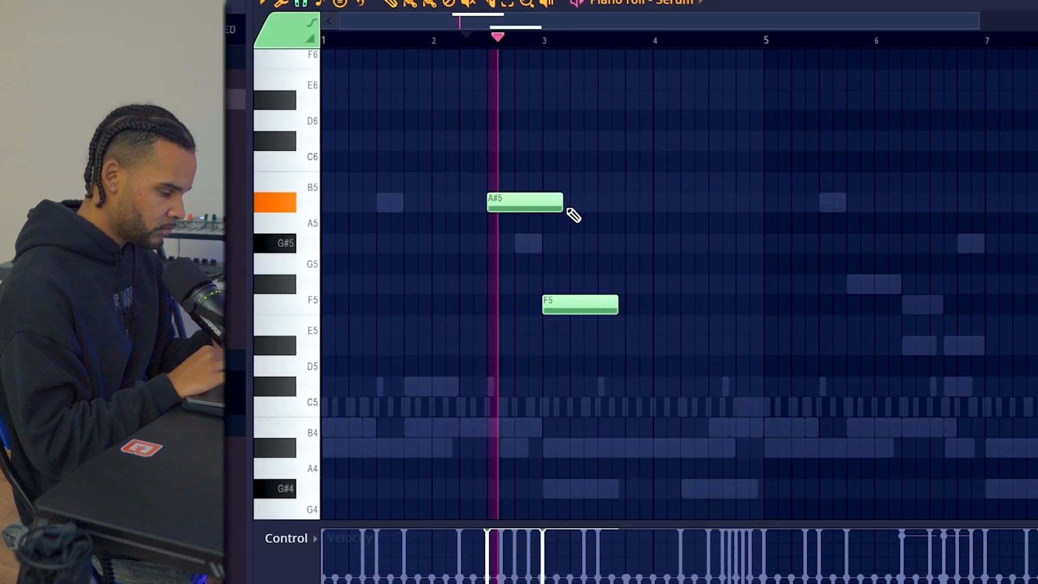
Move the Serum melody's F5 note slightly before bar 3, and shorten the F#6 note just before bar 9 in the Serum #2 melody
mouse_move(552, 304)
mouse_down()
mouse_move(528, 301)
mouse_move(539, 303)
mouse_up()
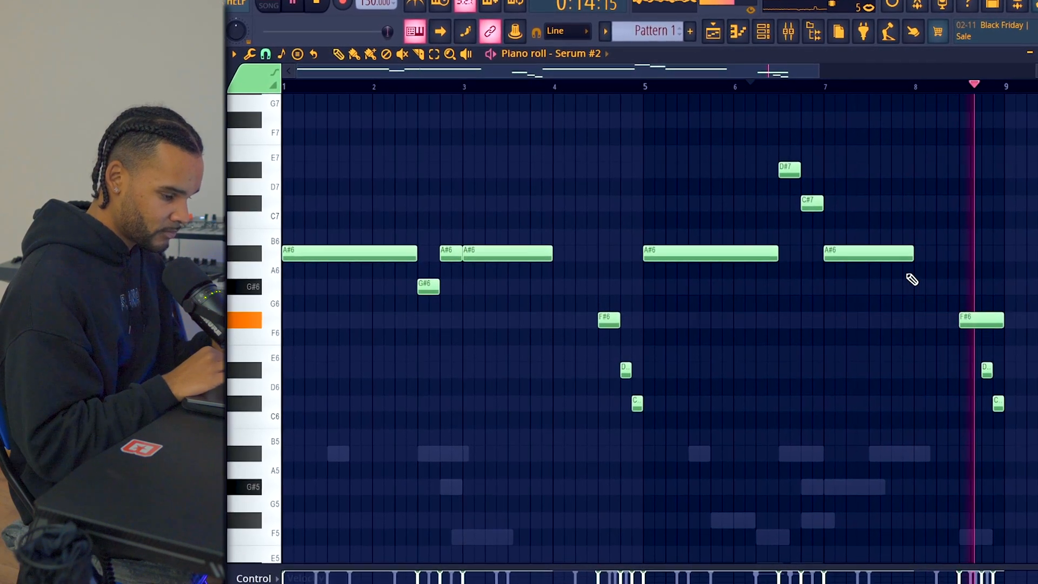
drag(1007, 315, 981, 316)
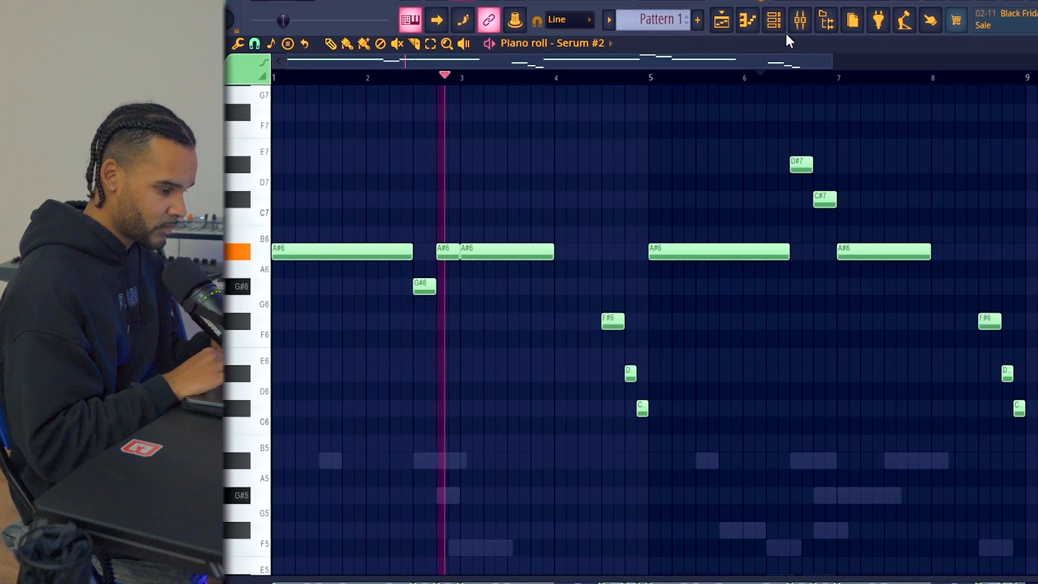
Select the Serum track on mixer insert 6 and check its effect slots
click(772, 22)
click(802, 27)
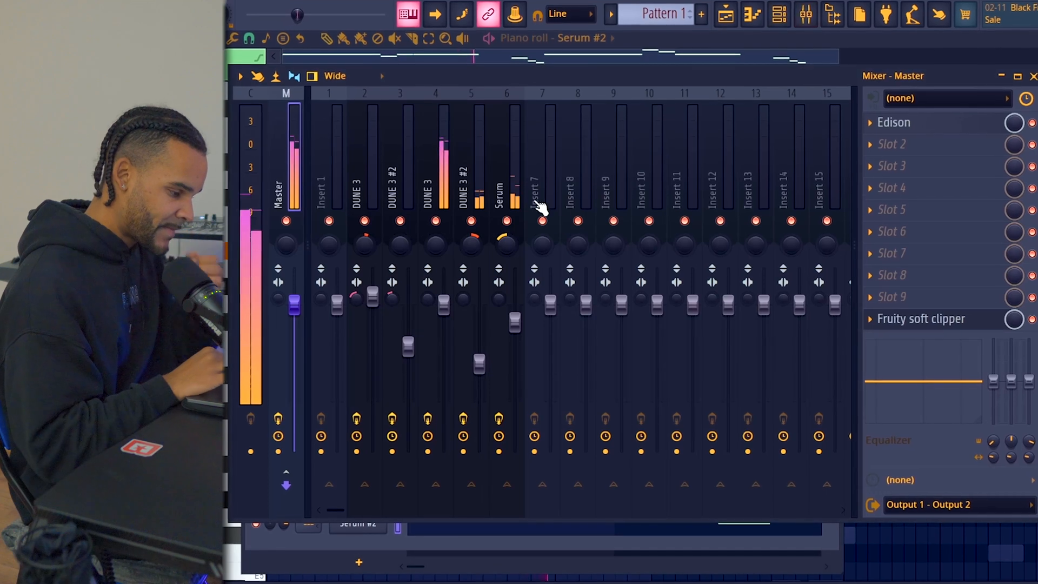
click(502, 194)
click(919, 210)
click(922, 211)
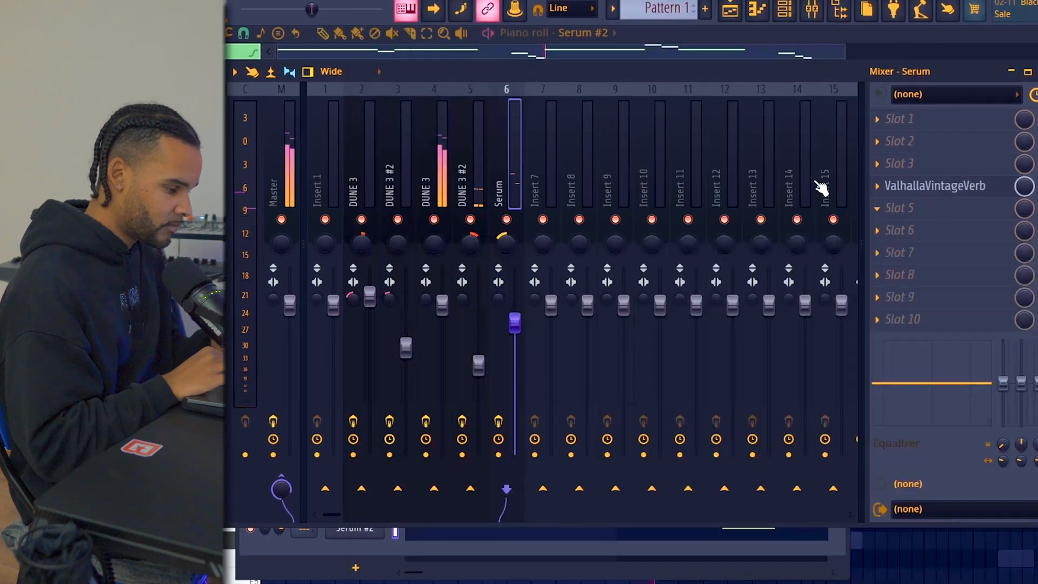
Reroute the Serum channel to mixer insert 3, DUNE 3 #2, and select that insert
click(782, 17)
drag(301, 504, 302, 518)
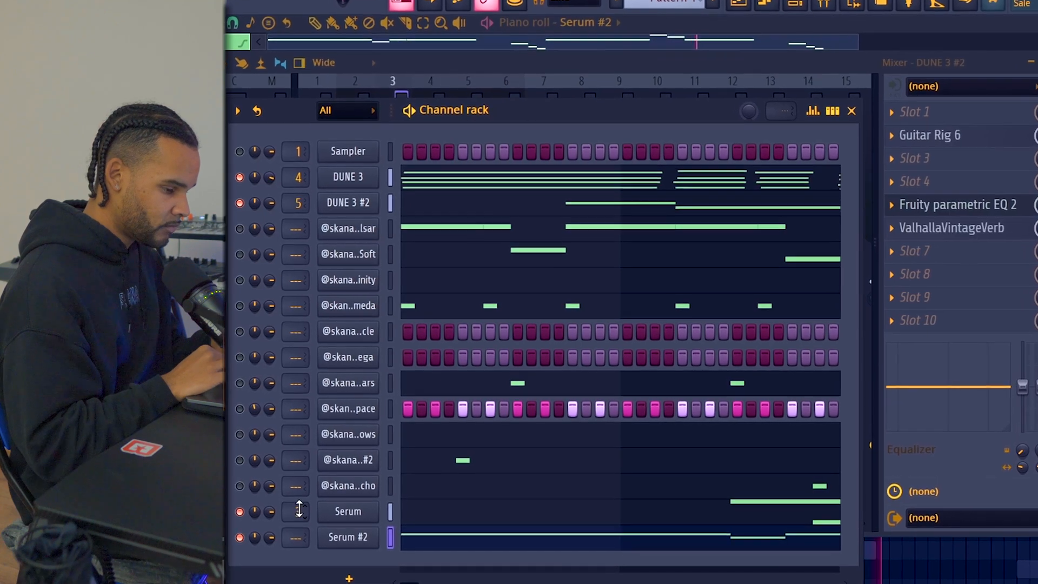
click(395, 93)
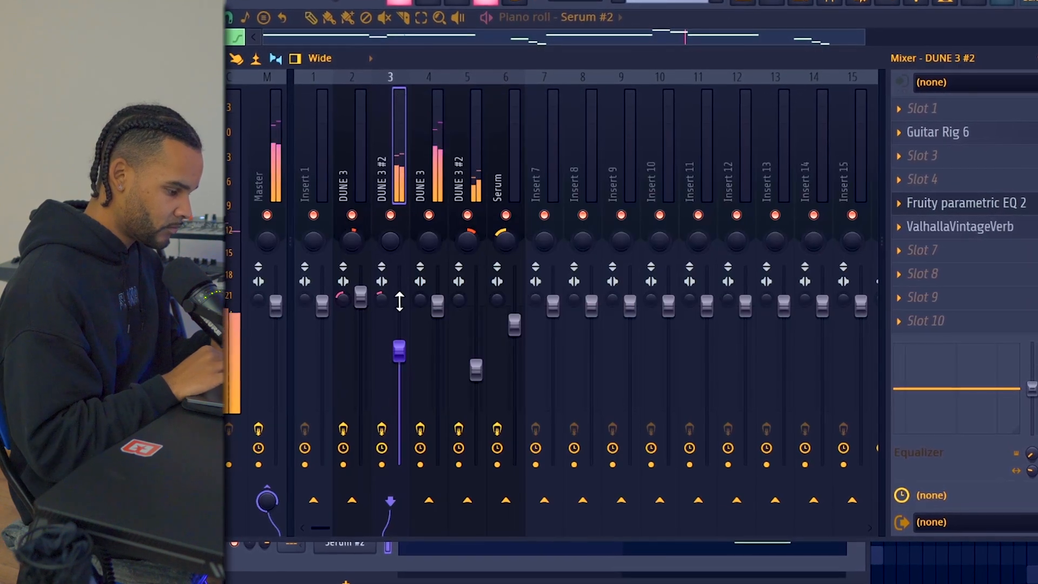
click(420, 559)
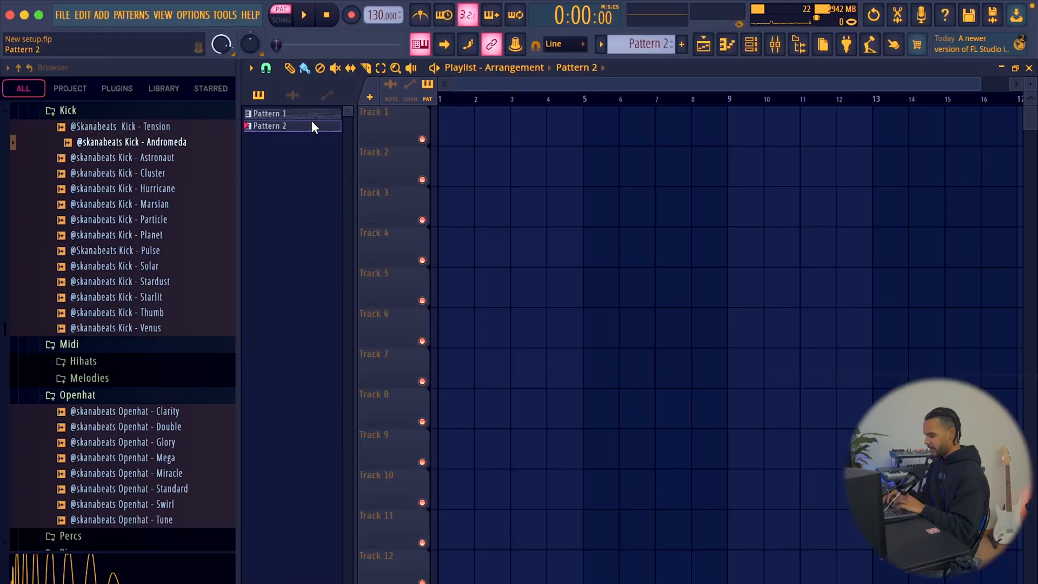
Mark bars 1 to 9 in the playlist and open the DUNE 3 pattern's chords in the piano roll
click(775, 49)
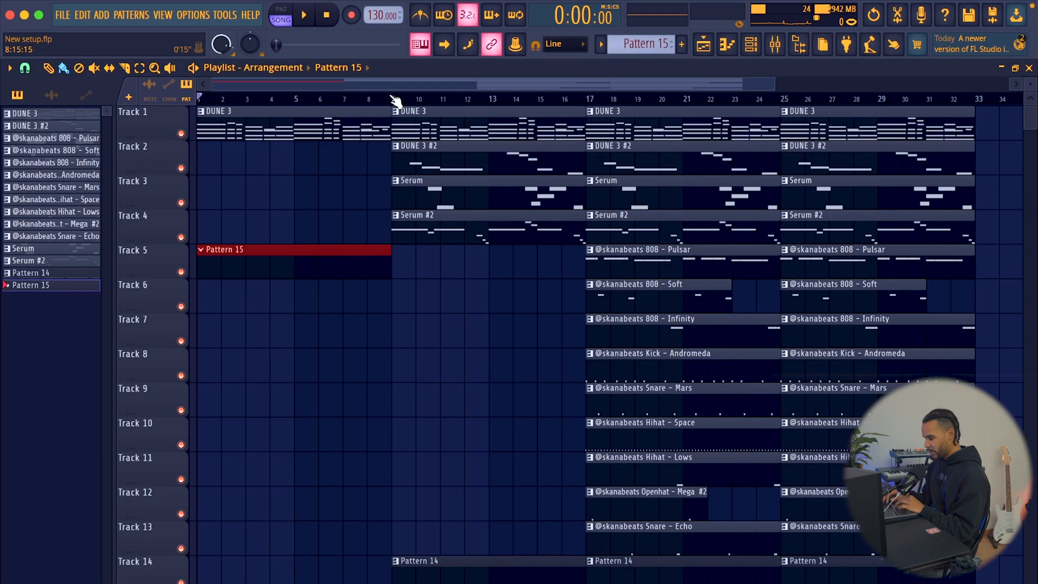
drag(396, 102, 142, 124)
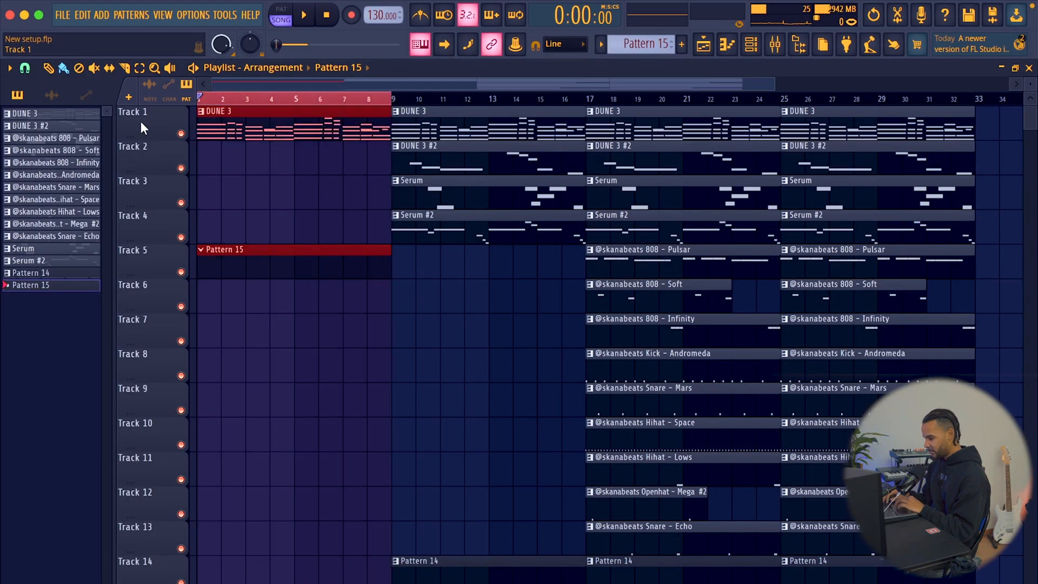
double_click(293, 134)
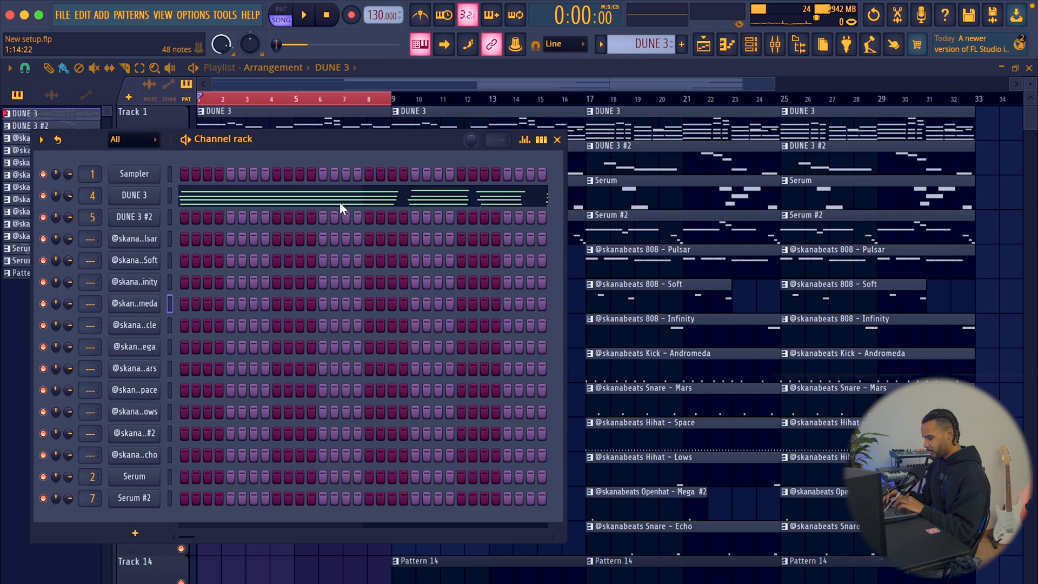
click(339, 202)
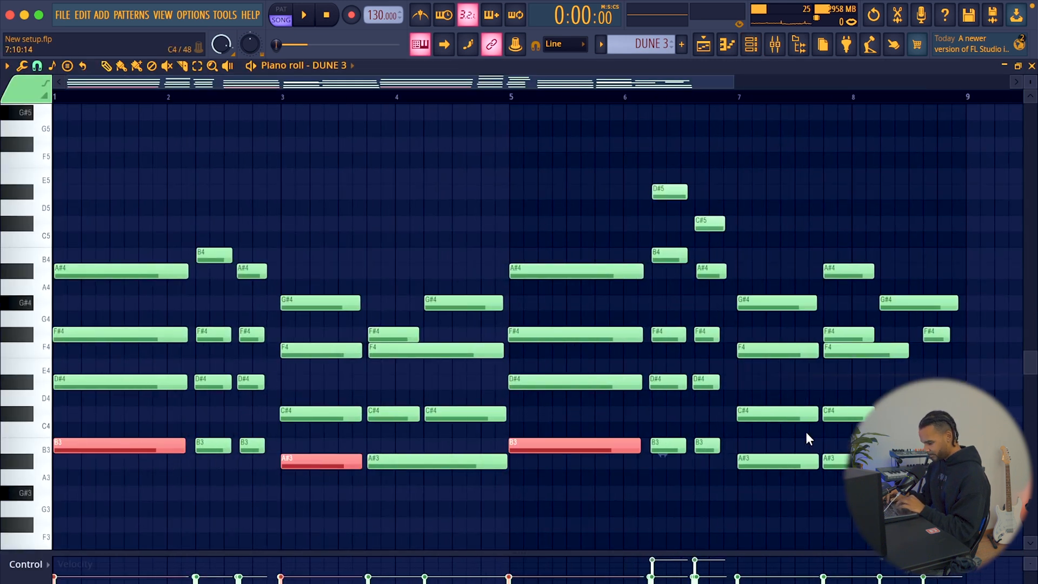
click(798, 47)
scroll(158, 231, up, 10)
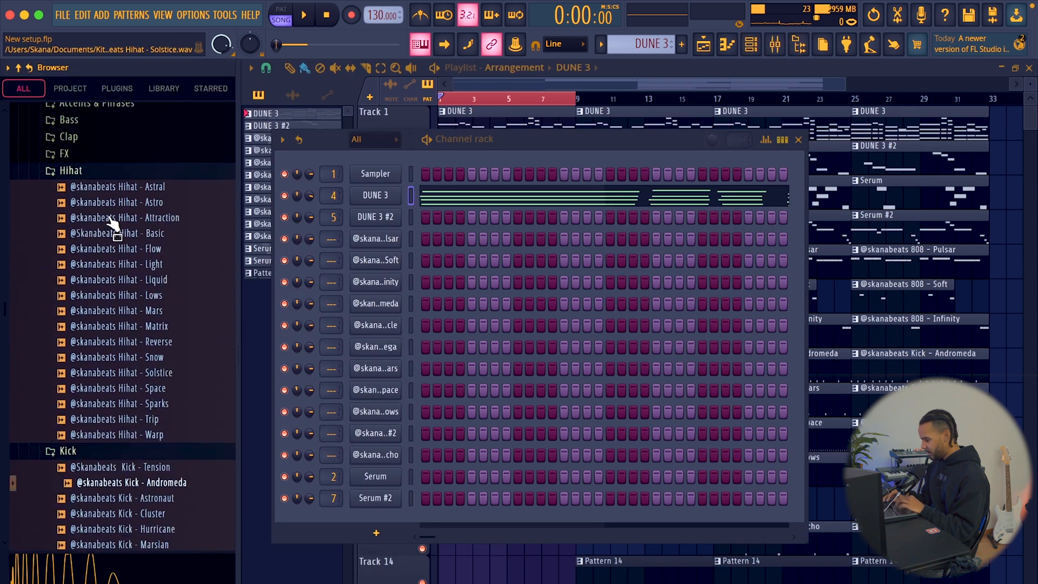
click(161, 204)
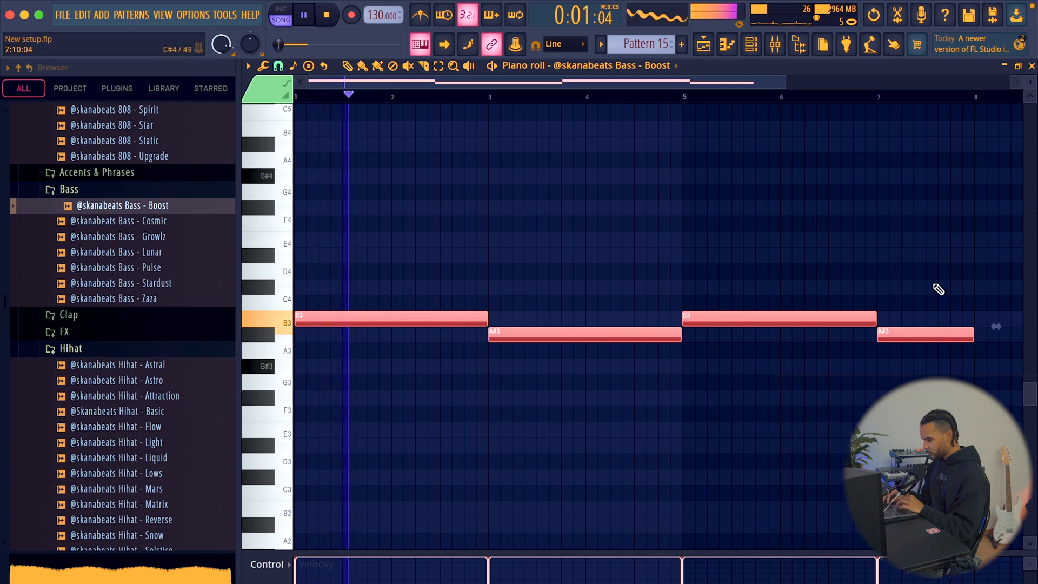
scroll(911, 262, down, 1)
click(1000, 287)
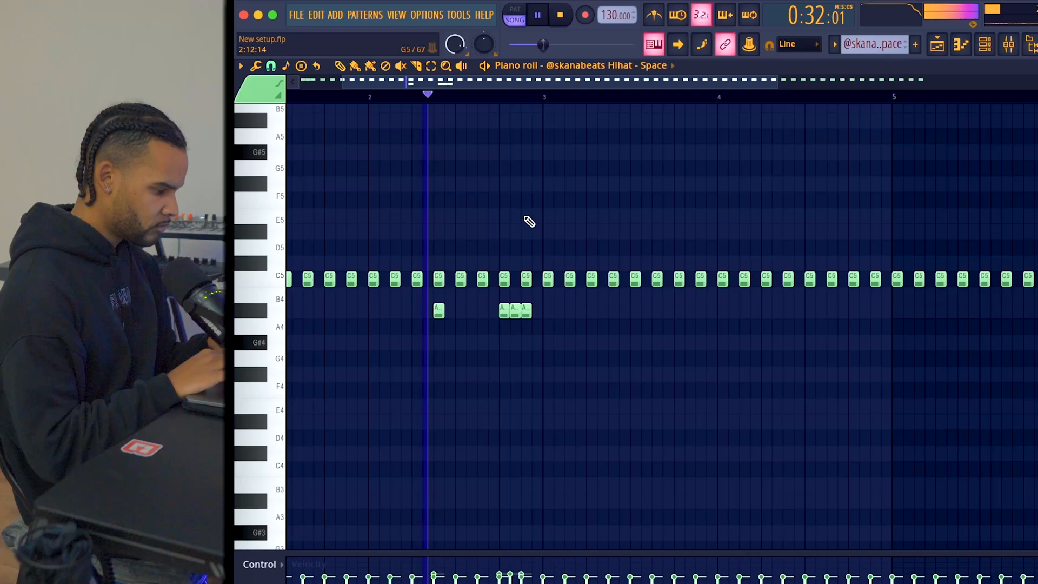
Add a note in bar 3 of the Hihat - Space pattern, chop it into a four-hit roll, and lower it to G4
key(space)
key(space)
click(781, 326)
key(alt+u)
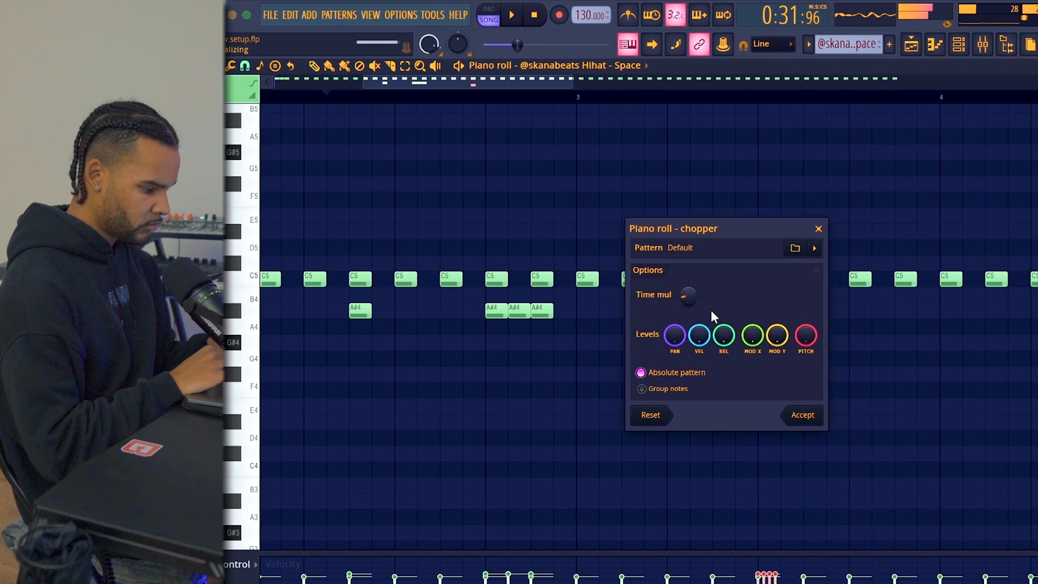
click(806, 415)
key(shift+Down)
key(shift+Down)
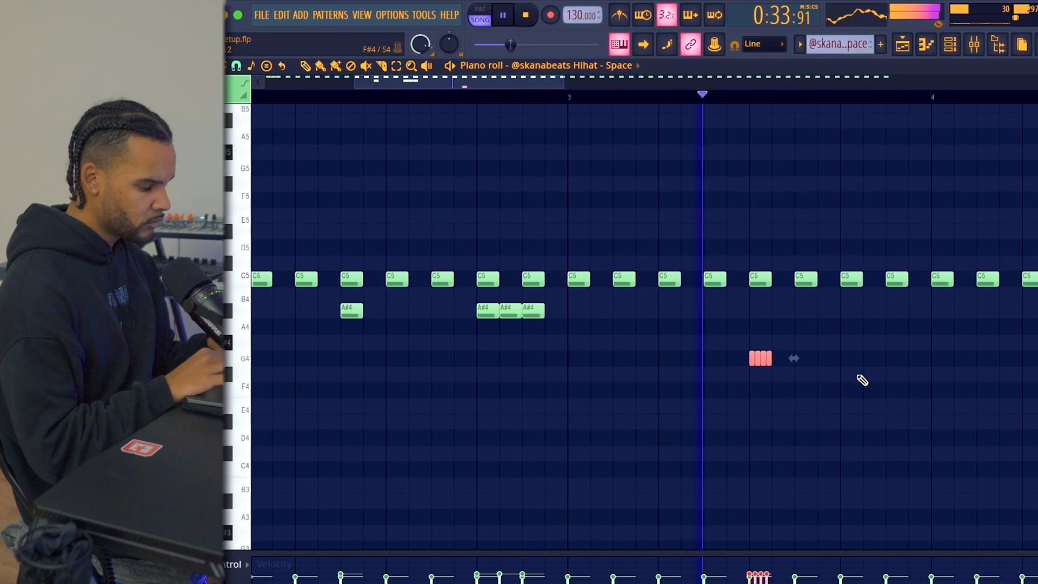
Duplicate the hi-hat roll twice toward the end of bar 3 with finer chops, and lower the last copy to B3
key(ctrl+b)
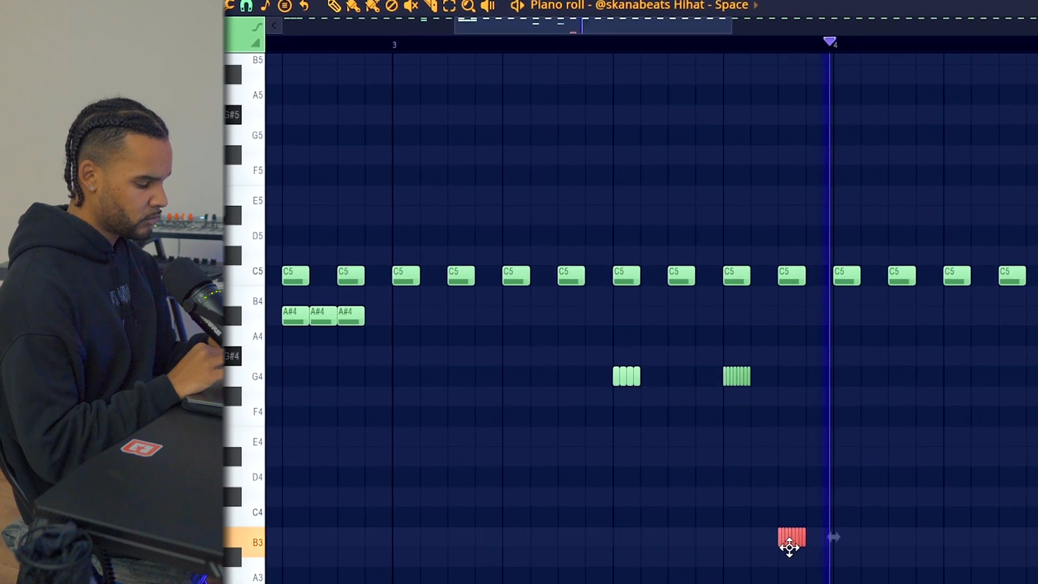
scroll(807, 438, down, 5)
scroll(834, 311, up, 4)
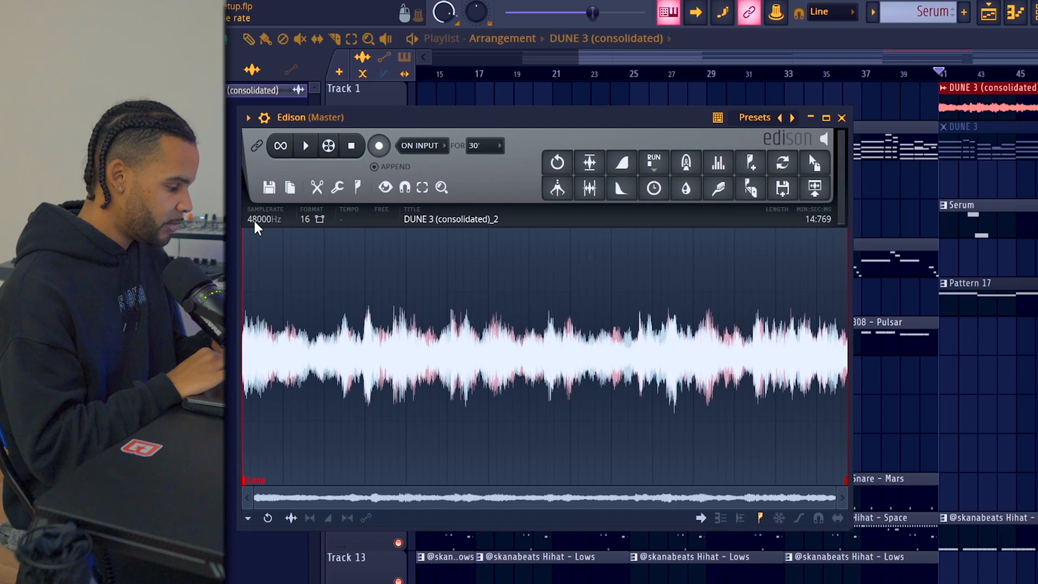
Resample the DUNE 3 (consolidated)_2 audio in Edison to 1500 Hz
click(248, 218)
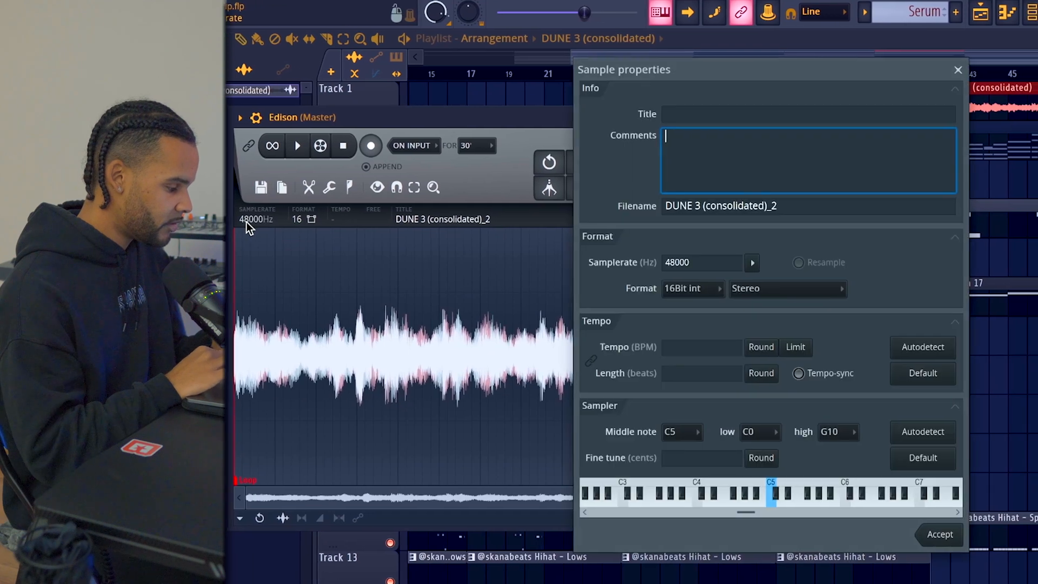
double_click(667, 261)
text(1500)
click(800, 263)
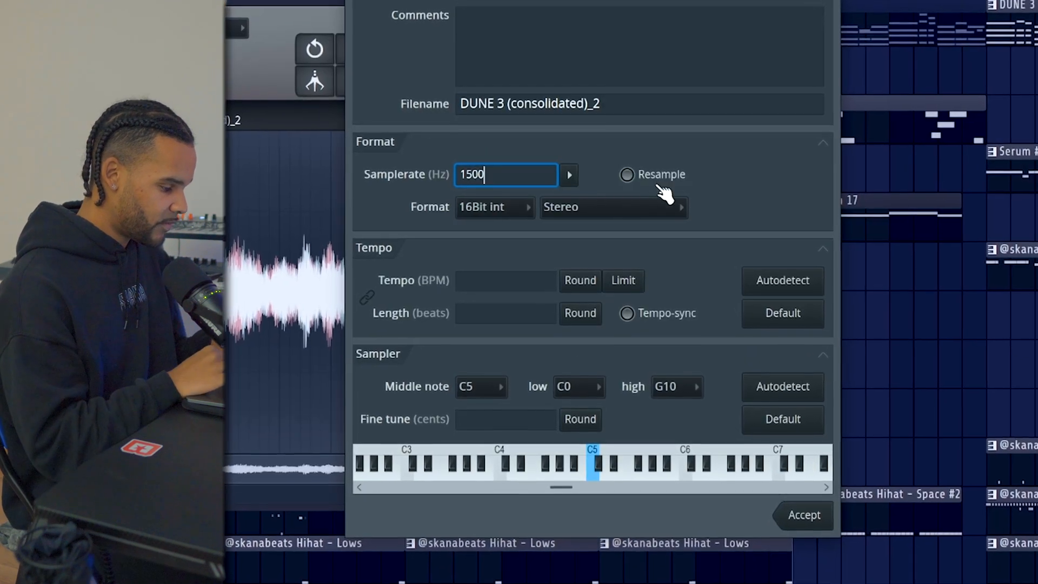
click(807, 518)
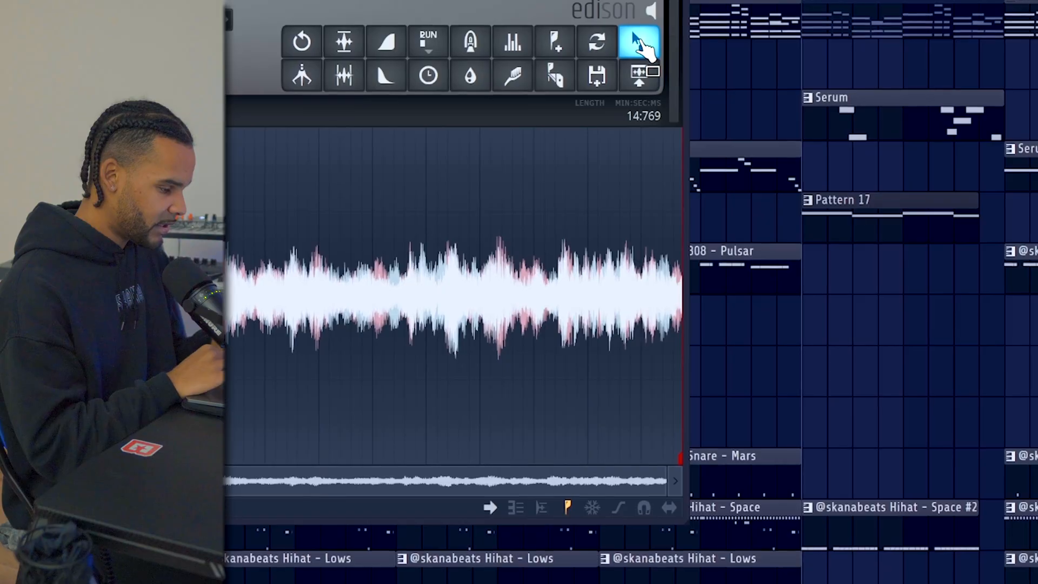